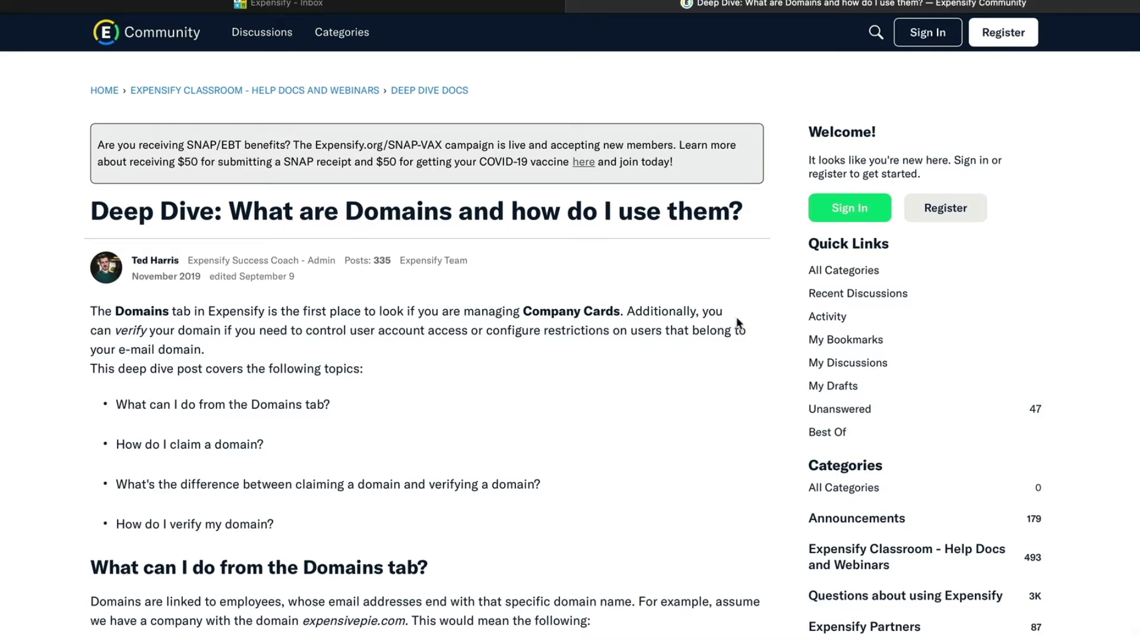
Scroll the 'Deep Dive: What are Domains' article down to 'How do I claim a domain?'
scroll(737, 322, "down", 3)
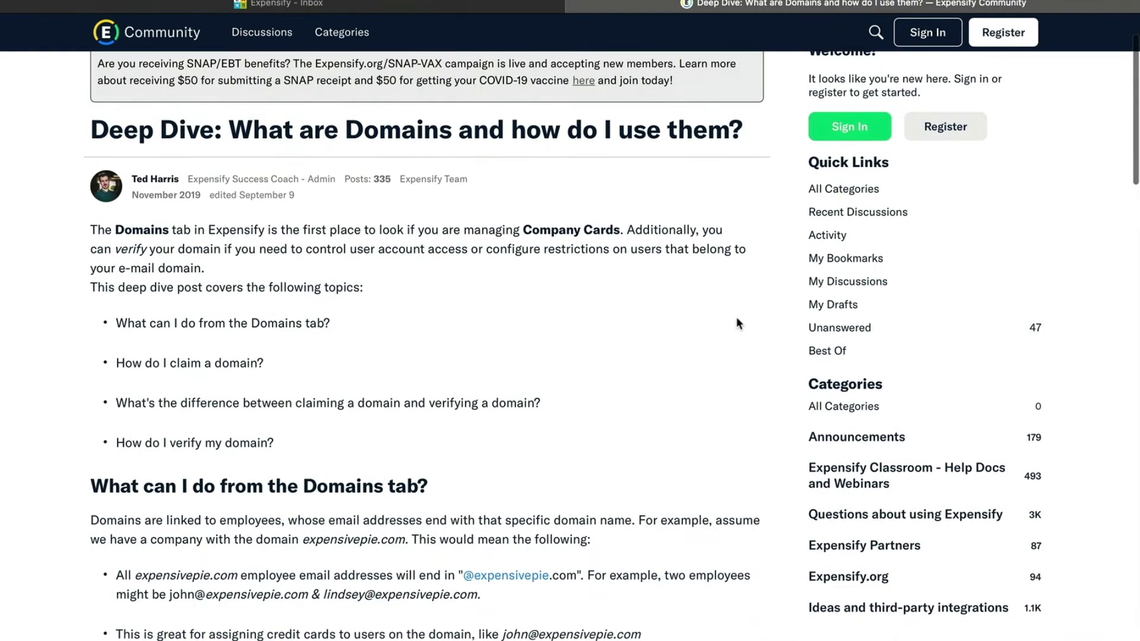
scroll(737, 321, "down", 3)
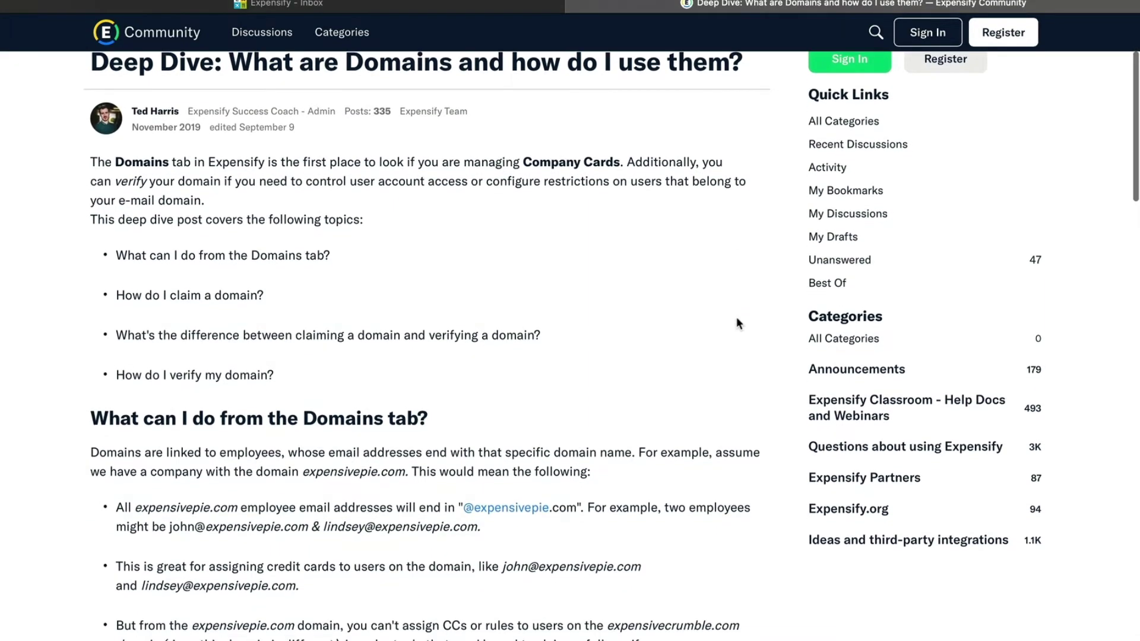
scroll(737, 323, "down", 3)
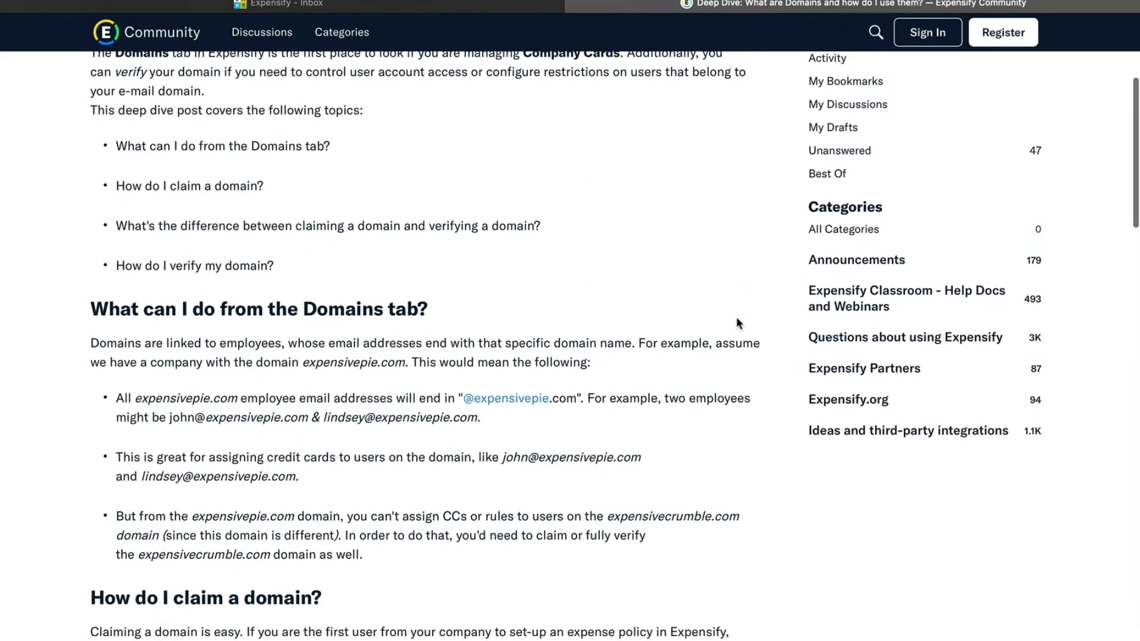
scroll(738, 323, "down", 4)
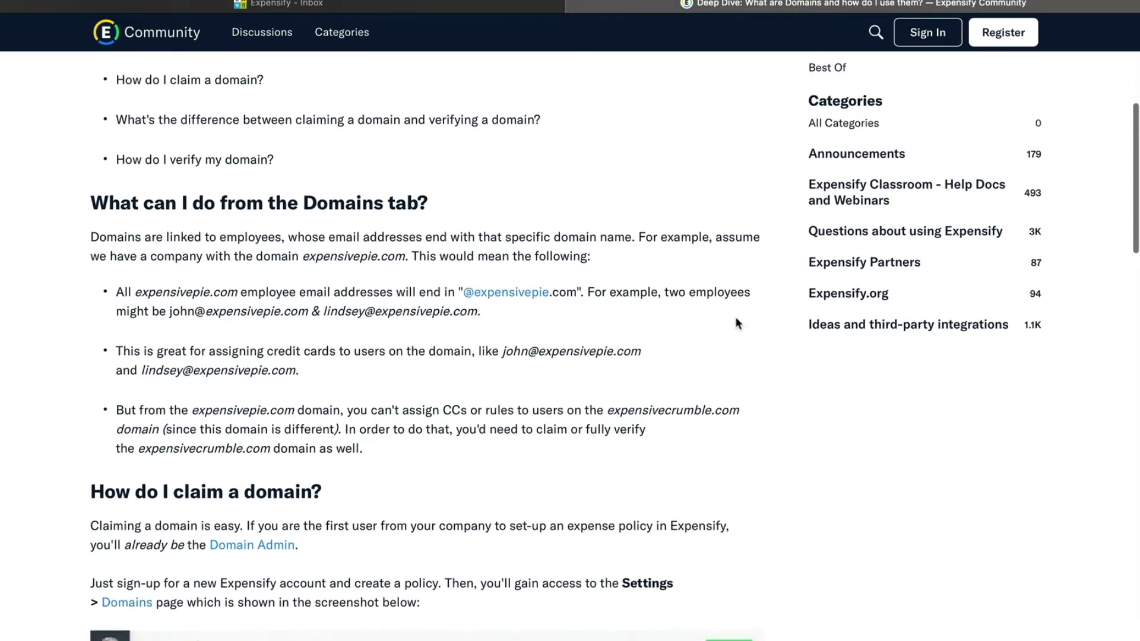
scroll(736, 319, "down", 5)
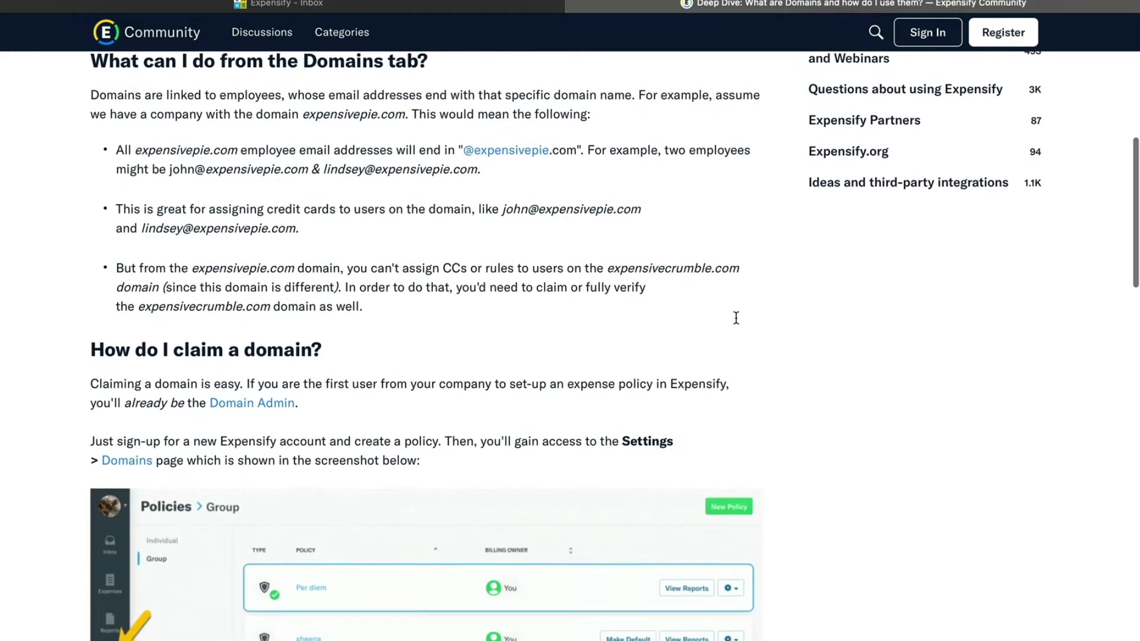
scroll(737, 319, "down", 2)
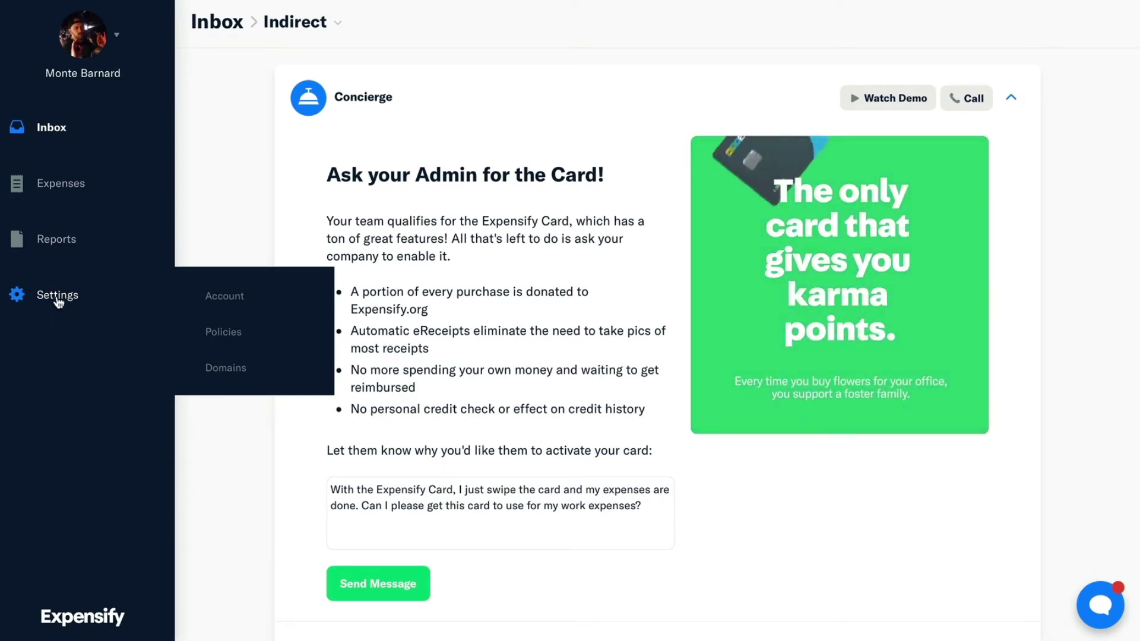
Open the demo.expensify.com domain's Company Cards page listing four bank of america cards
left_click(216, 369)
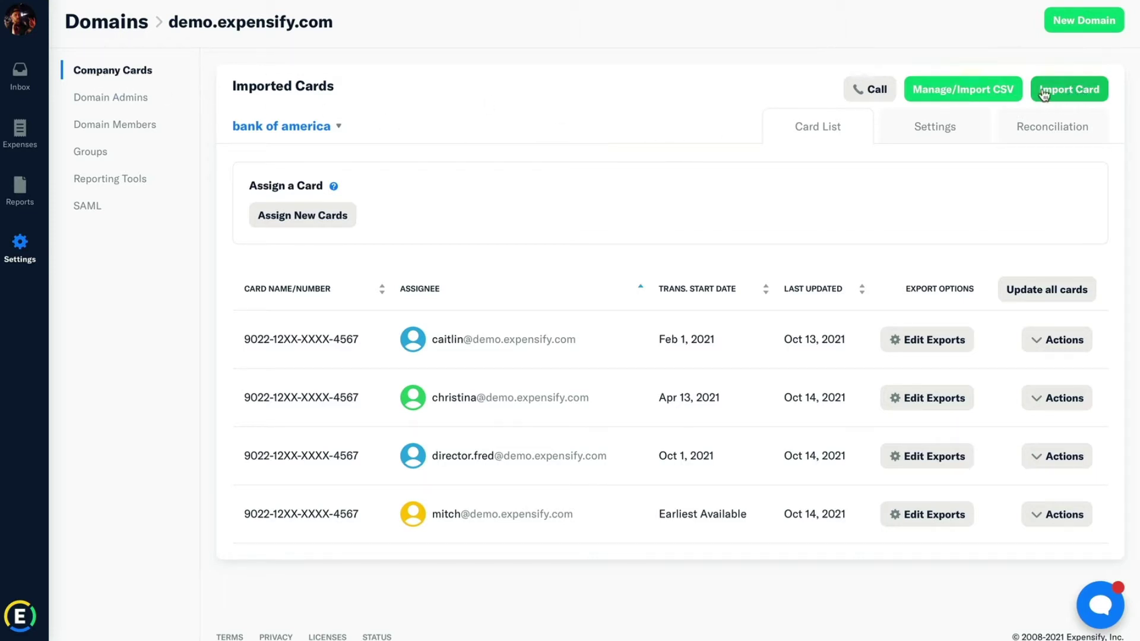
Open the Import a Credit Card dialog and dismiss it without importing
left_click(1067, 93)
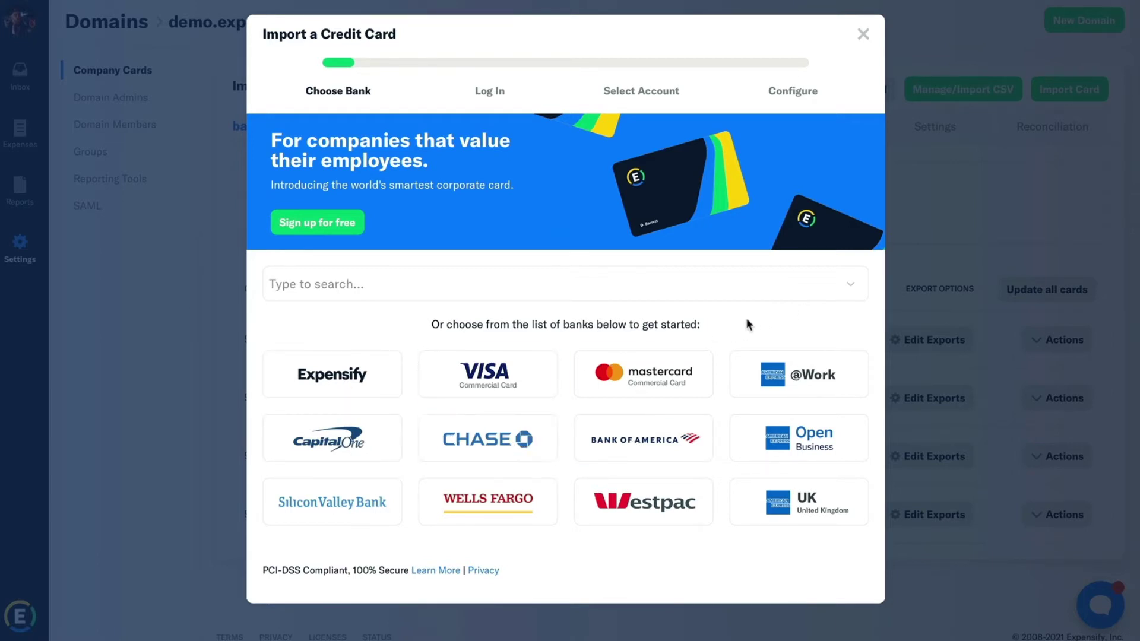
left_click(863, 35)
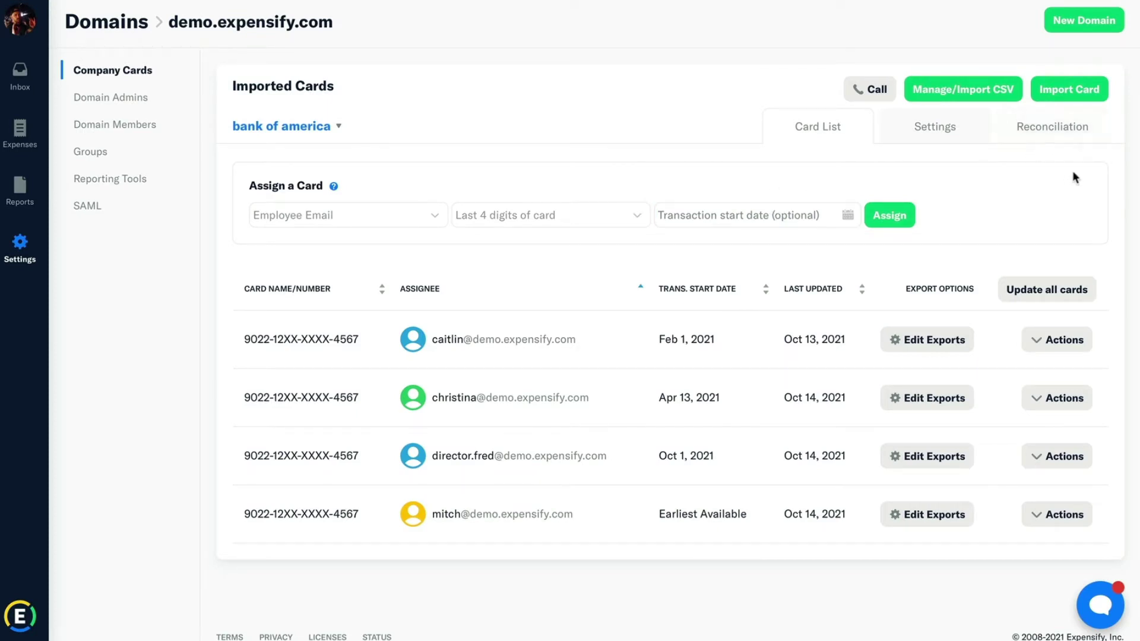
left_click(1103, 92)
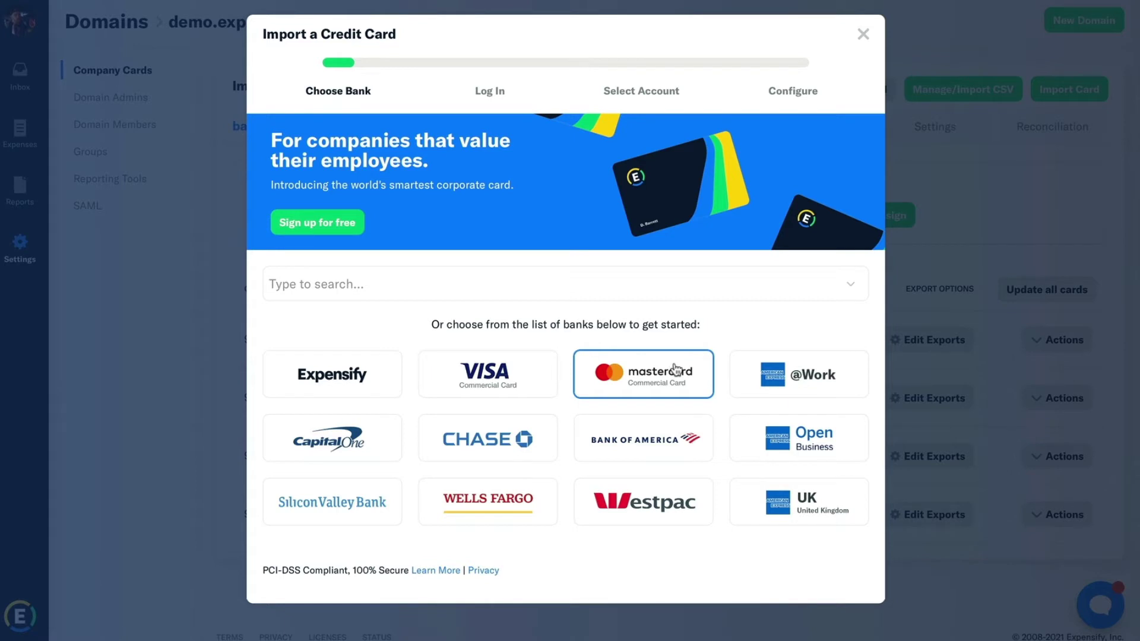
left_click(521, 374)
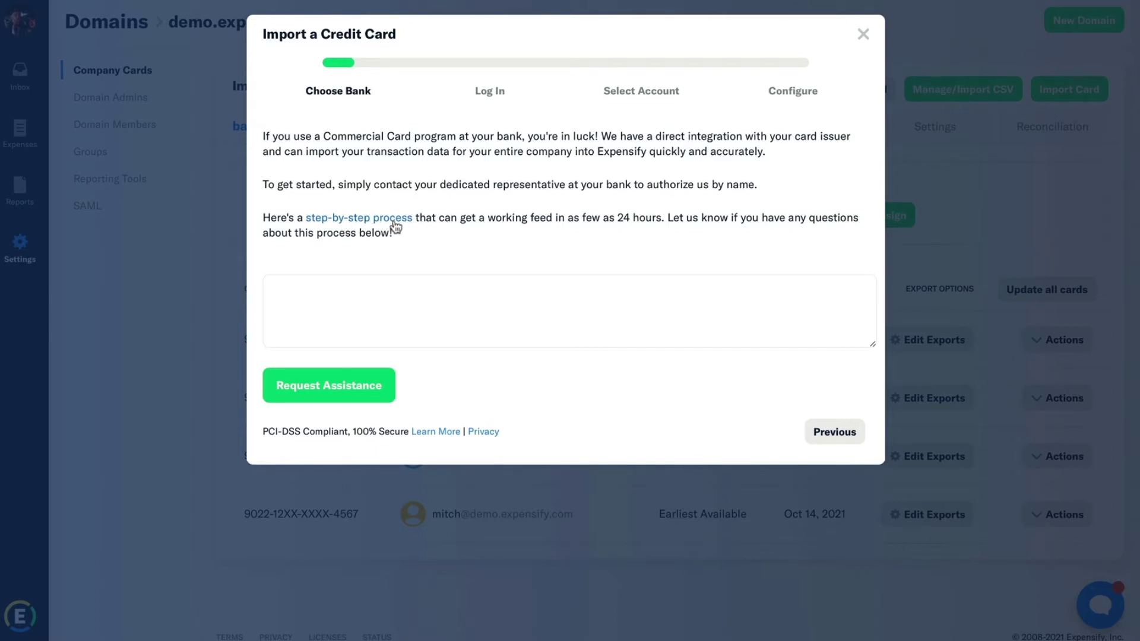
left_click(822, 444)
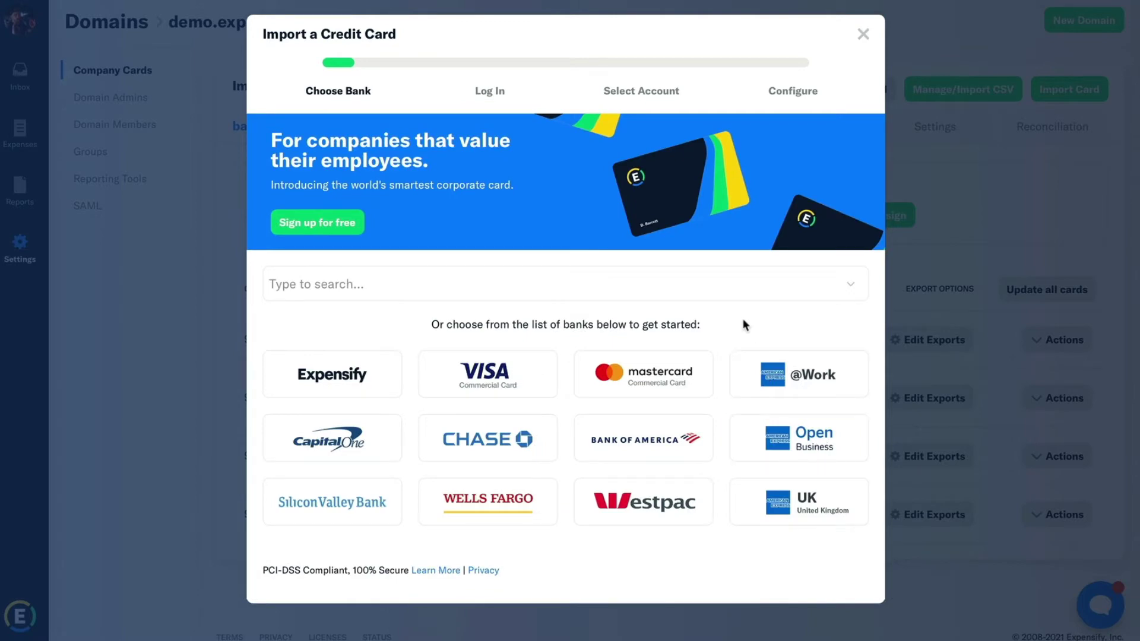
left_click(862, 35)
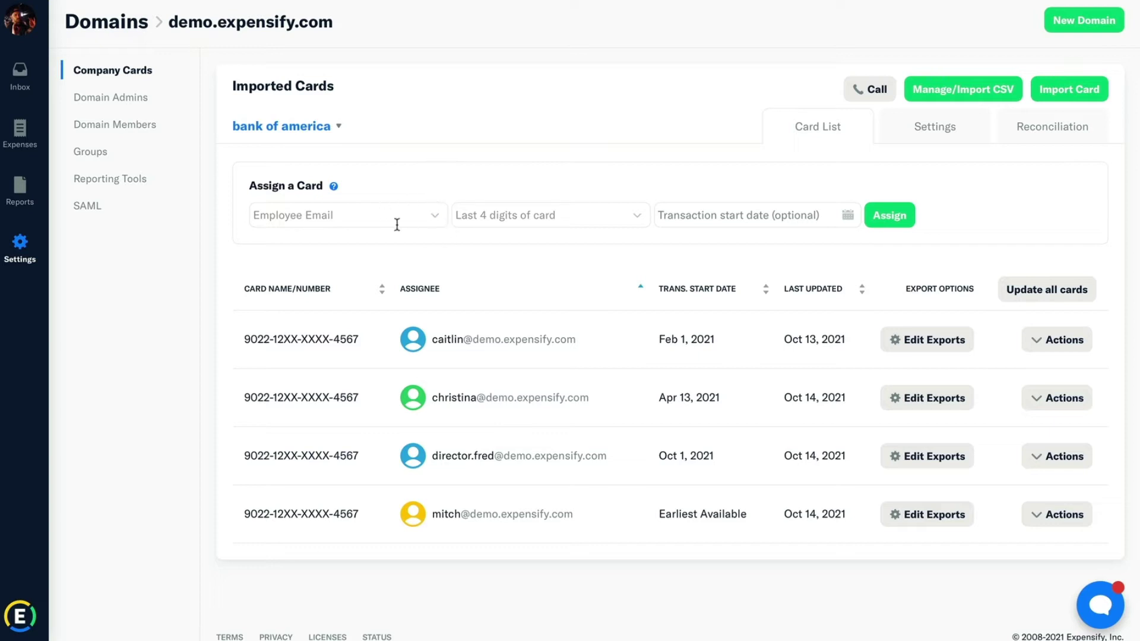
Inspect the Employee Email list and the transaction start-date calendar, closing both
left_click(433, 224)
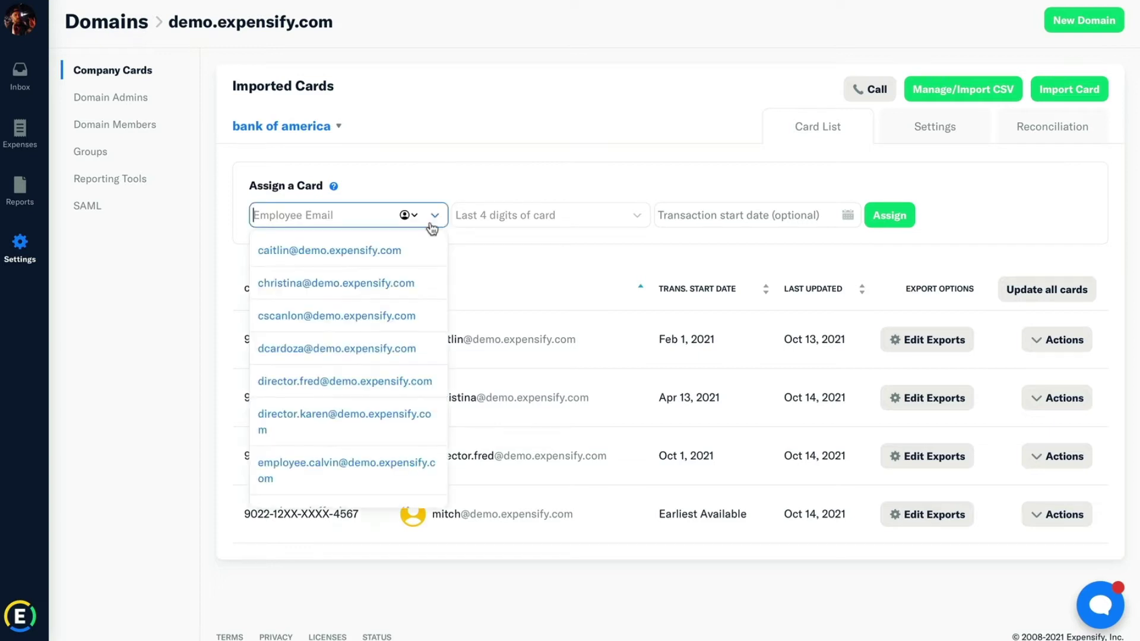
left_click(425, 181)
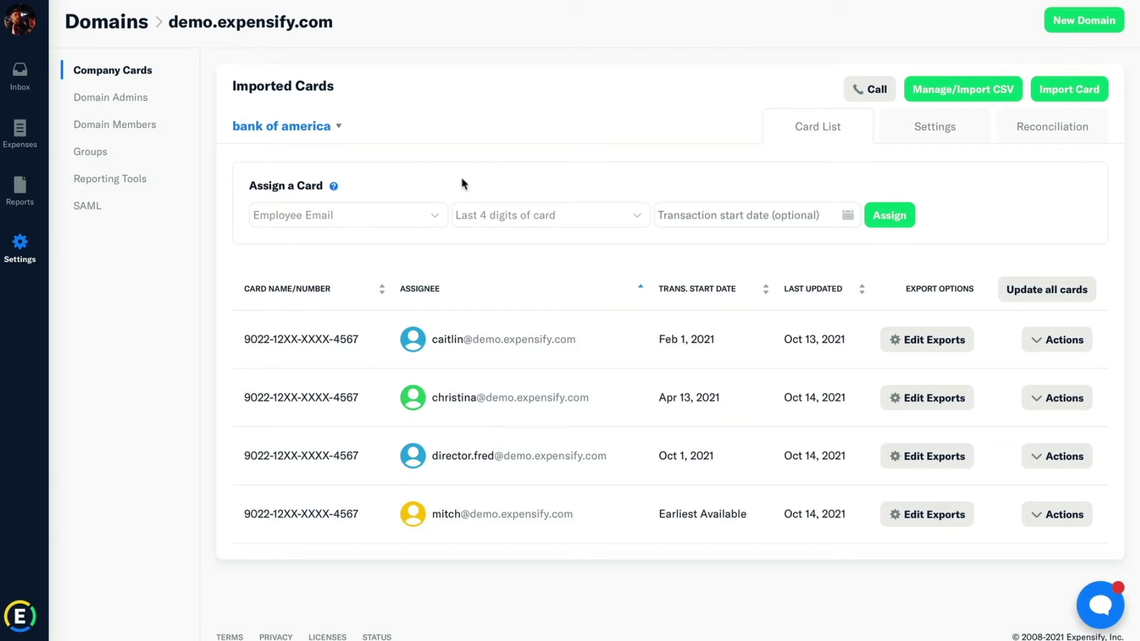
left_click(765, 217)
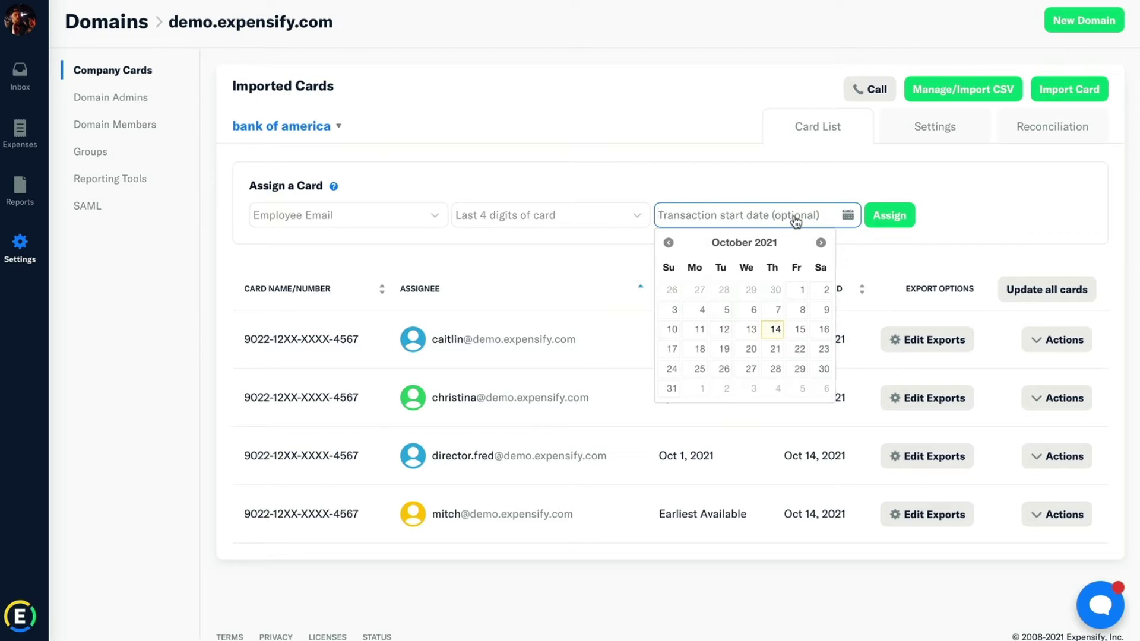
left_click(903, 202)
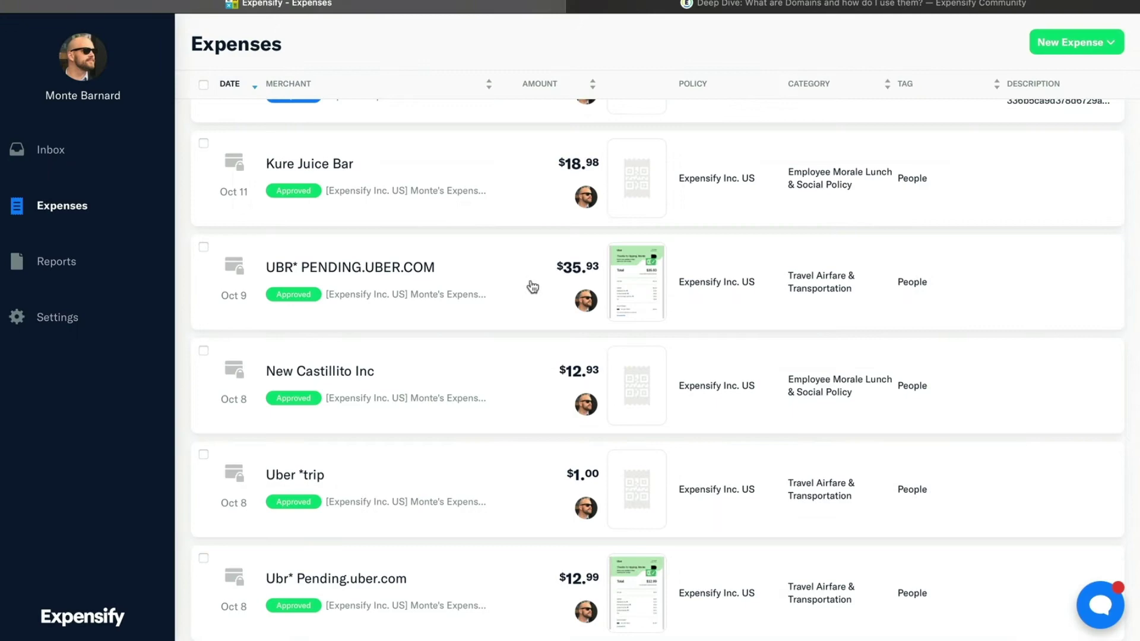
Open the $35.93 UBR* PENDING.UBER.COM expense and highlight the card number that paid it
left_click(522, 275)
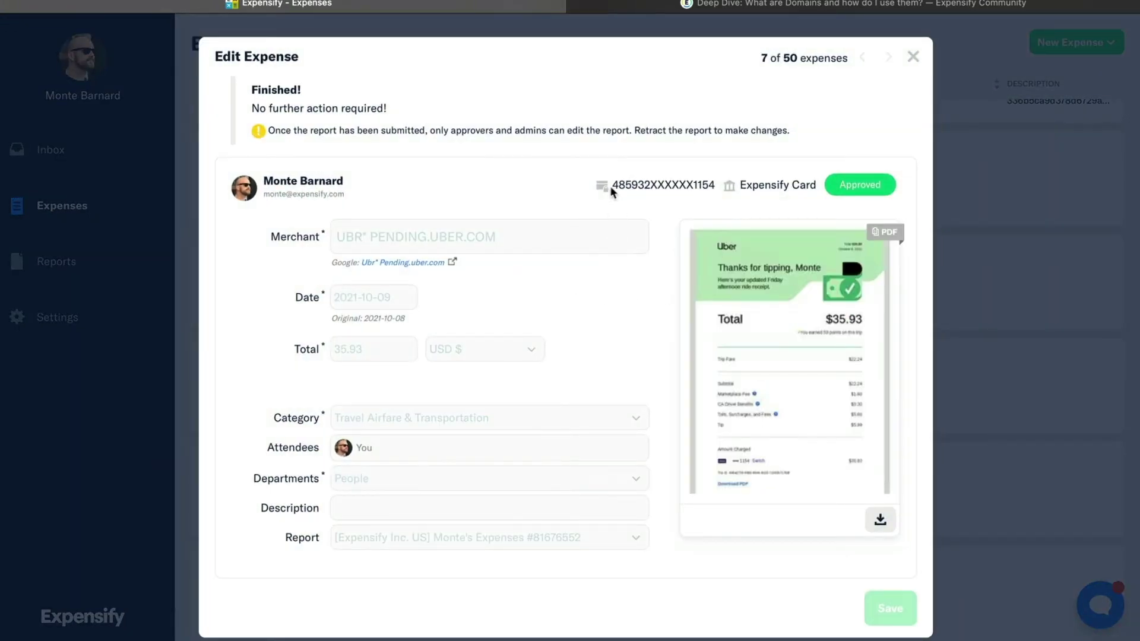
left_click_drag(612, 185, 716, 185)
left_click(515, 184)
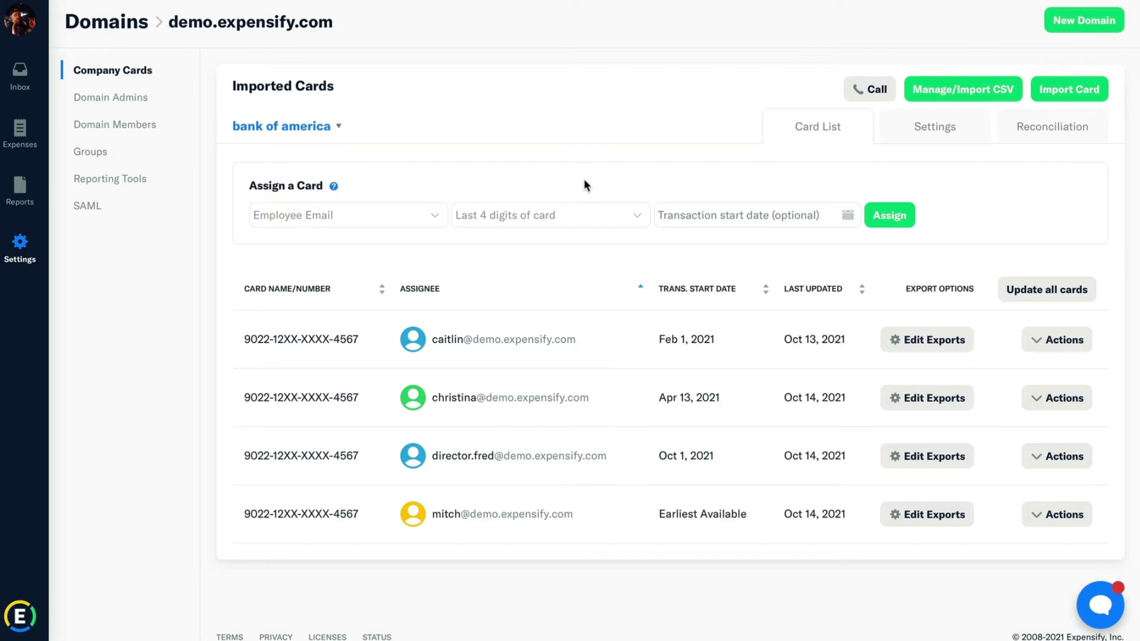
Pick the employee who will receive the bank of america card from the Employee Email list
left_click(435, 217)
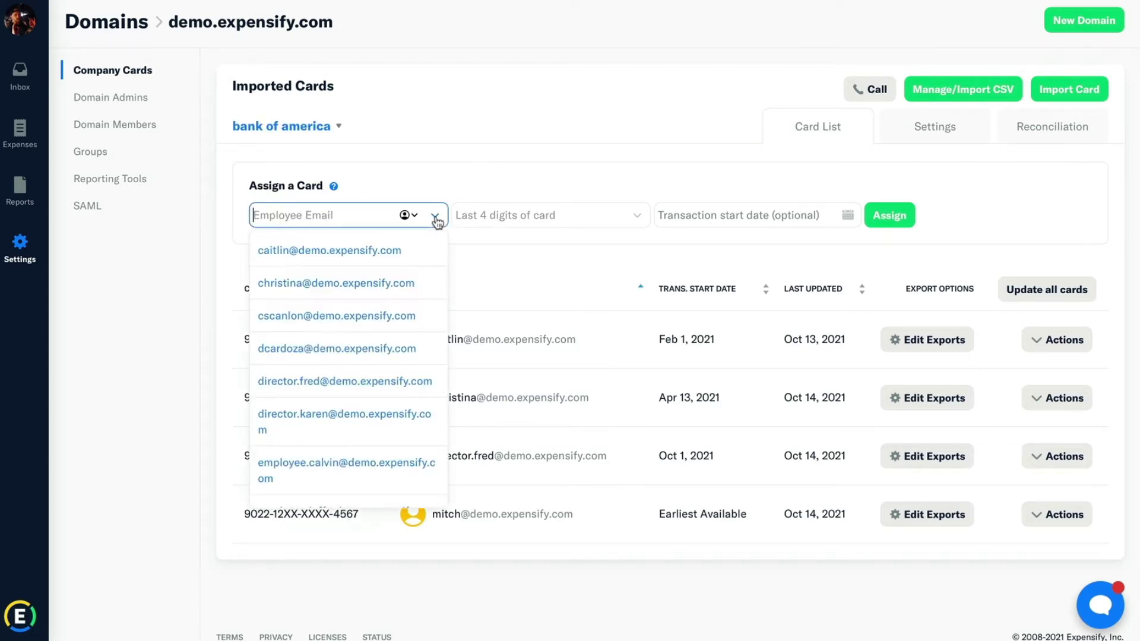
left_click(532, 186)
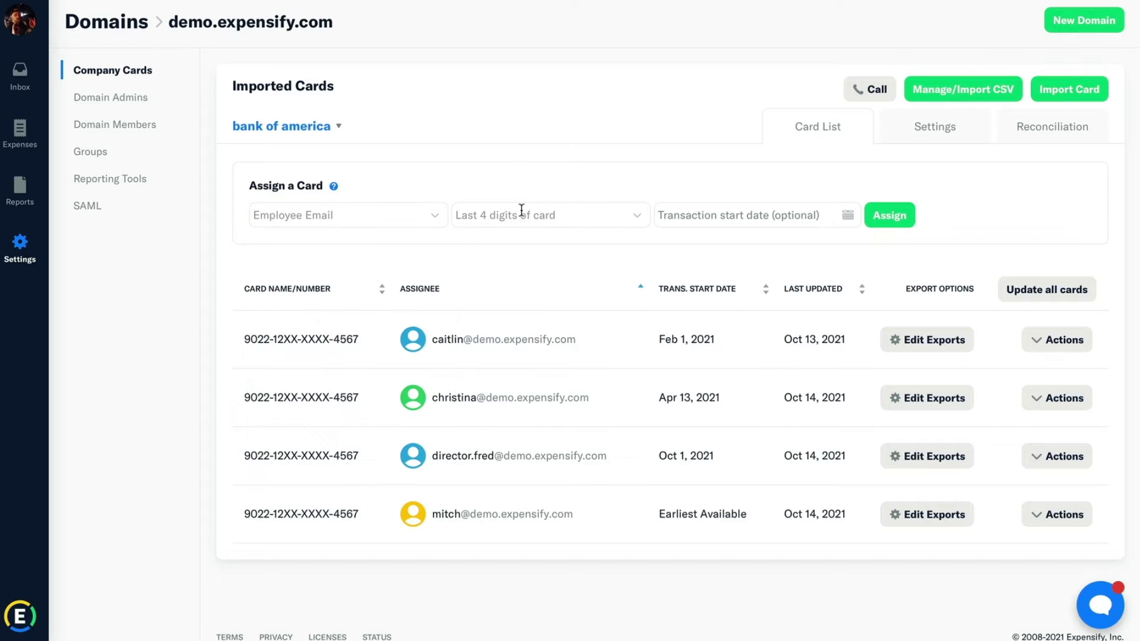
left_click(442, 221)
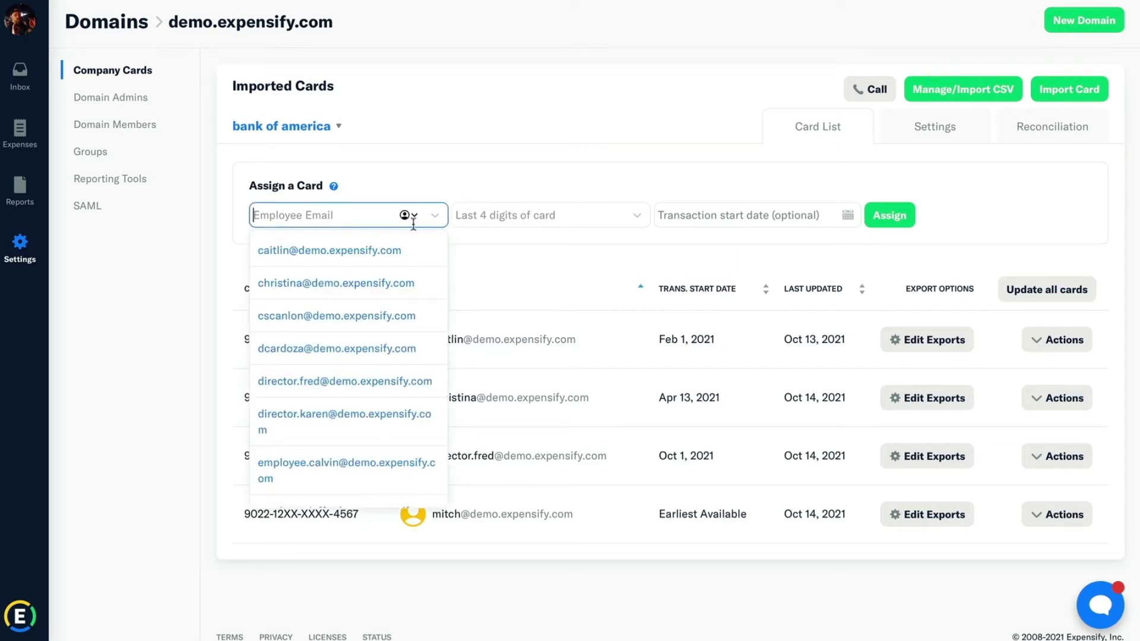
left_click(372, 324)
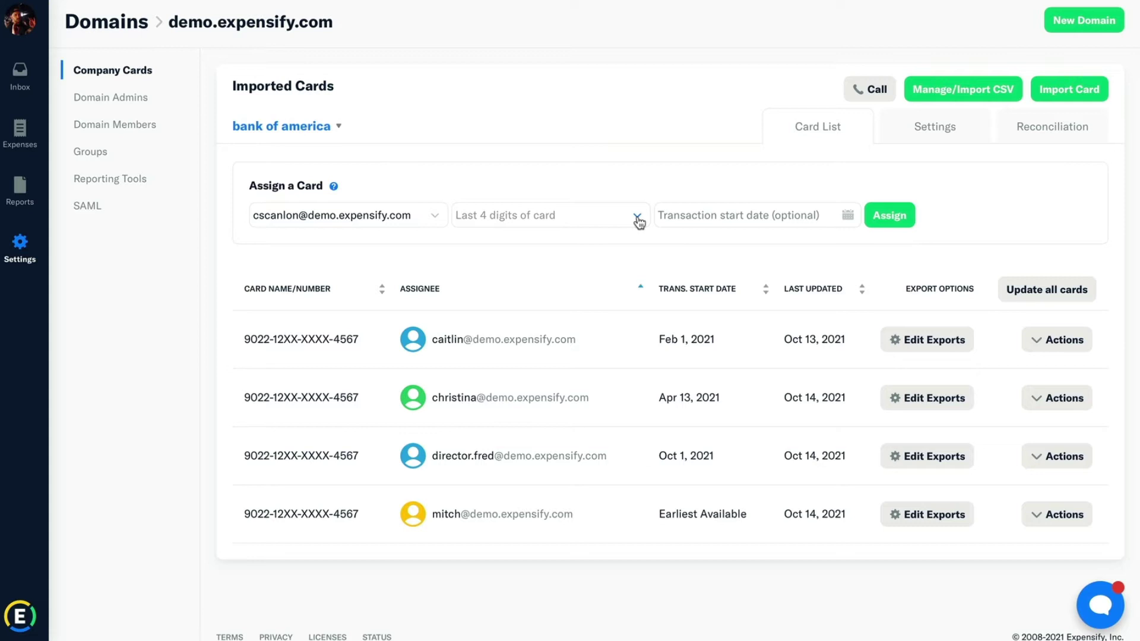
mouse_move(335, 24)
left_mouse_down()
mouse_move(167, 24)
mouse_move(334, 24)
left_mouse_up()
Check the available last-4-digit card numbers and the start-date calendar, closing both
left_click(633, 217)
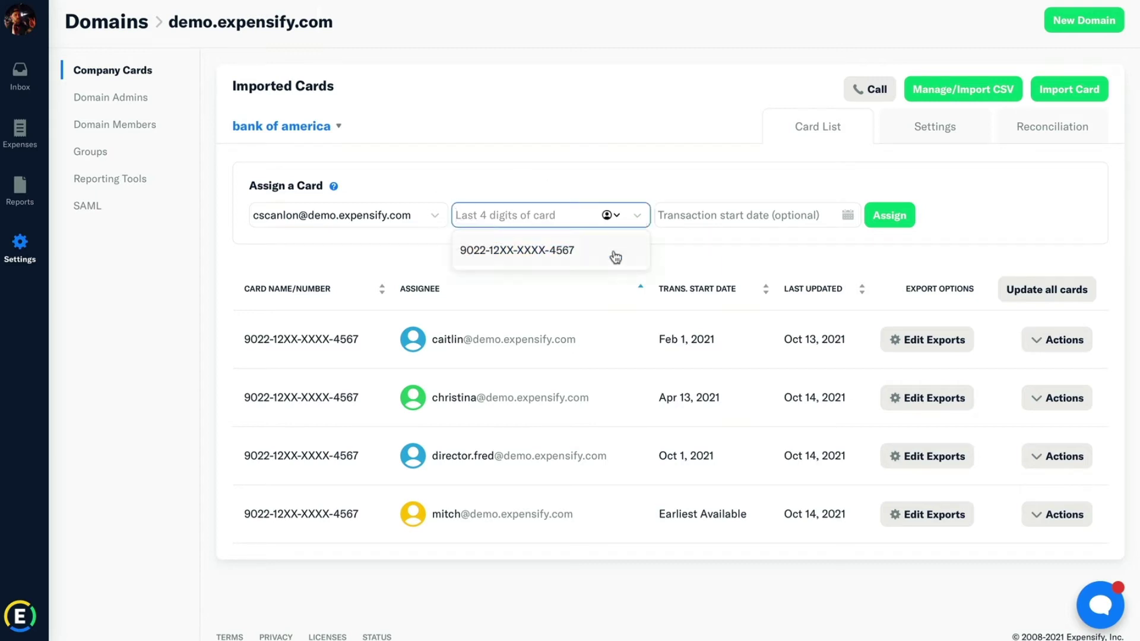
left_click(600, 180)
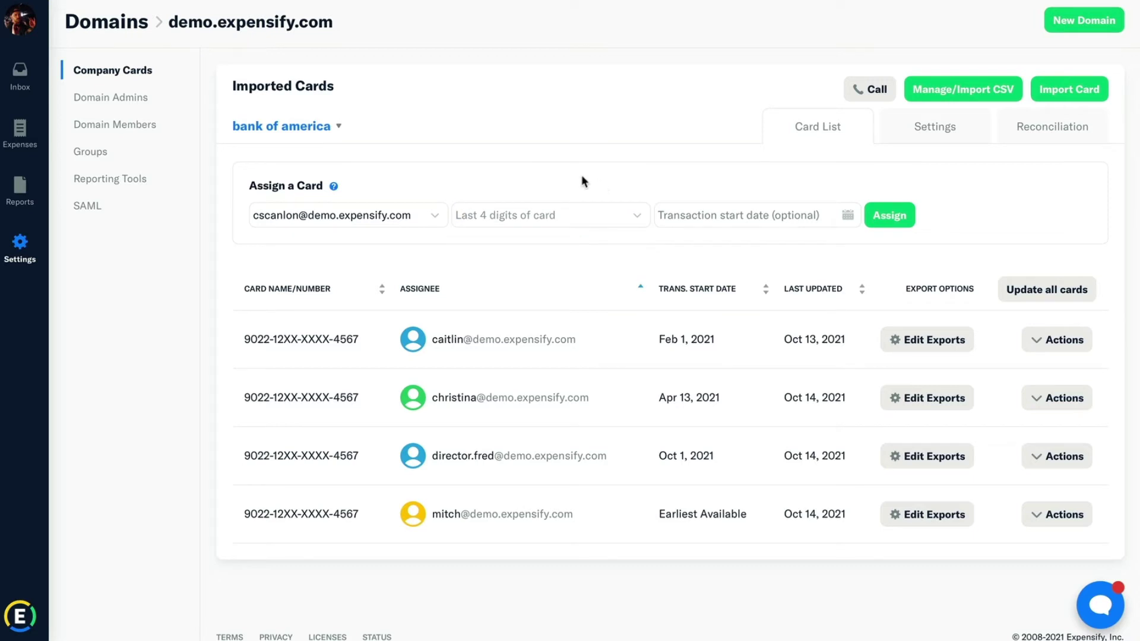
left_click(820, 216)
left_click(793, 184)
Review the first card's QuickBooks Online, NetSuite and Xero export settings, then close them
left_click(927, 346)
scroll(896, 386, "down", 3)
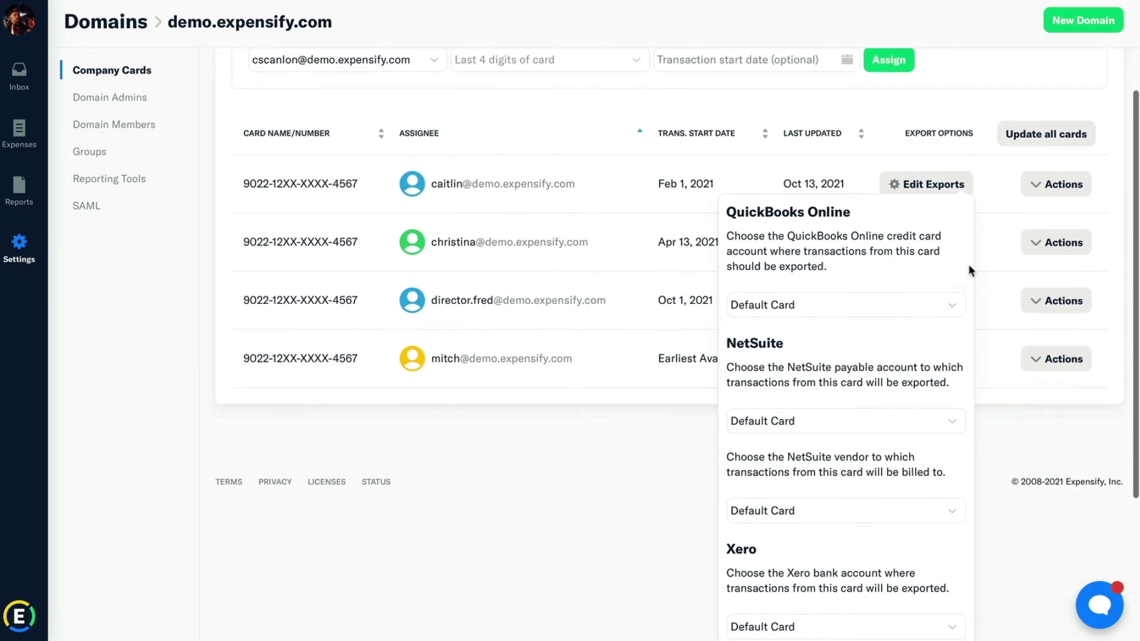
scroll(935, 269, "up", 3)
scroll(935, 269, "up", 1)
left_click(970, 222)
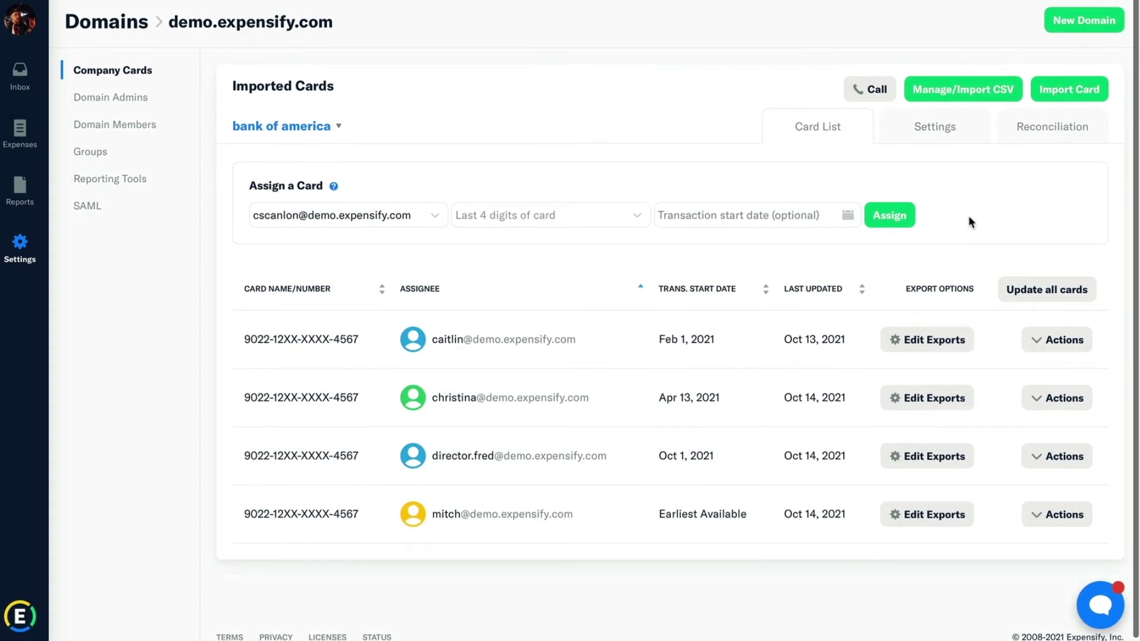
On the Reconciliation Dashboard, set the start date to 2020-08-01
left_click(1009, 137)
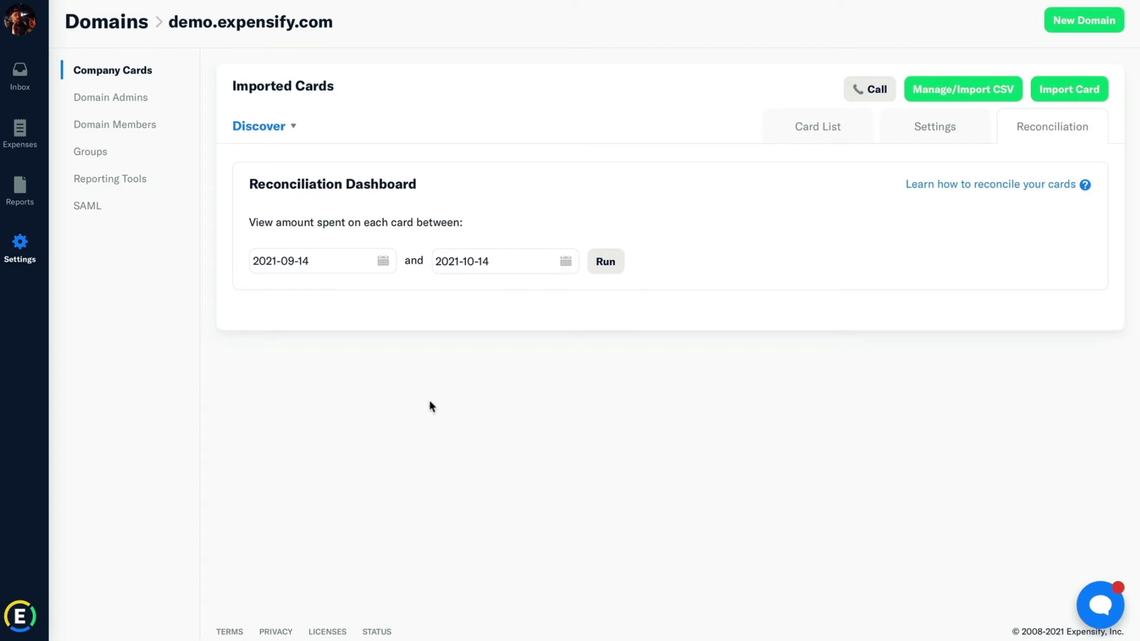
left_click(355, 270)
left_click(383, 262)
left_click(264, 289)
left_click(264, 289)
left_click(264, 289)
left_click(265, 290)
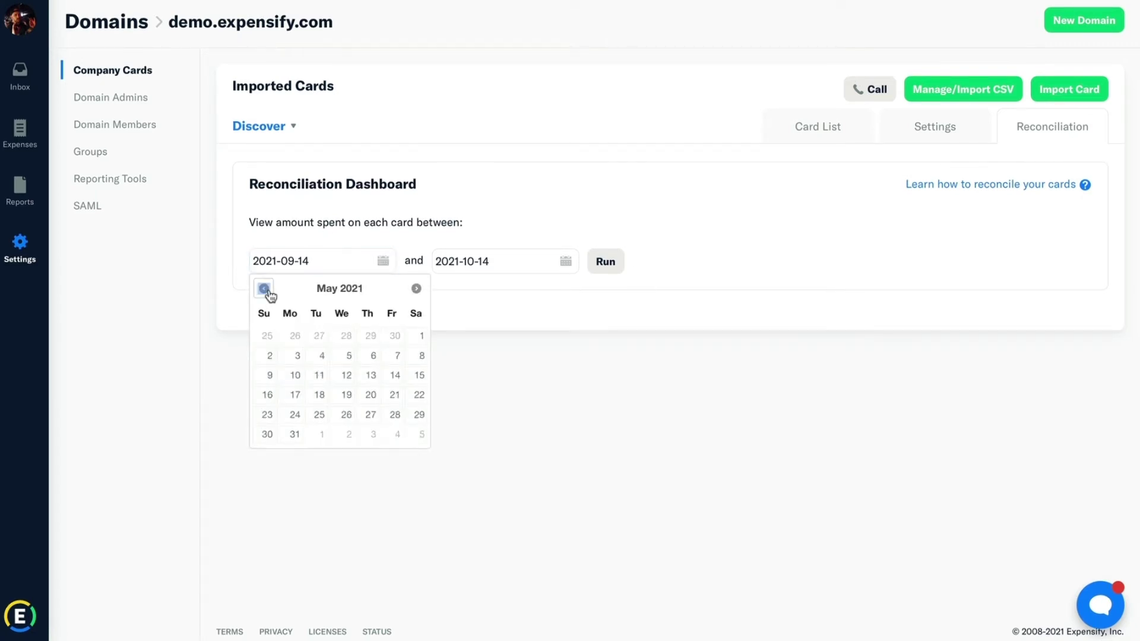
double_click(264, 290)
double_click(264, 289)
double_click(265, 289)
left_click(264, 289)
double_click(264, 289)
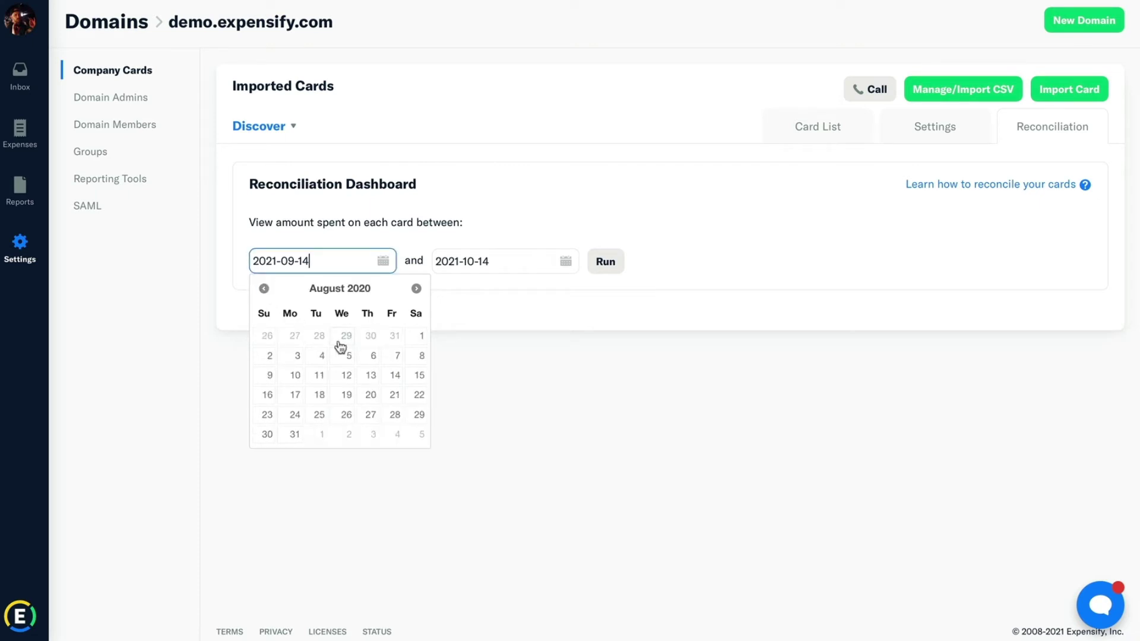
left_click(418, 337)
Set the end date to 2020-09-30 and run the reconciliation, showing $43,391.40 imported
left_click(564, 264)
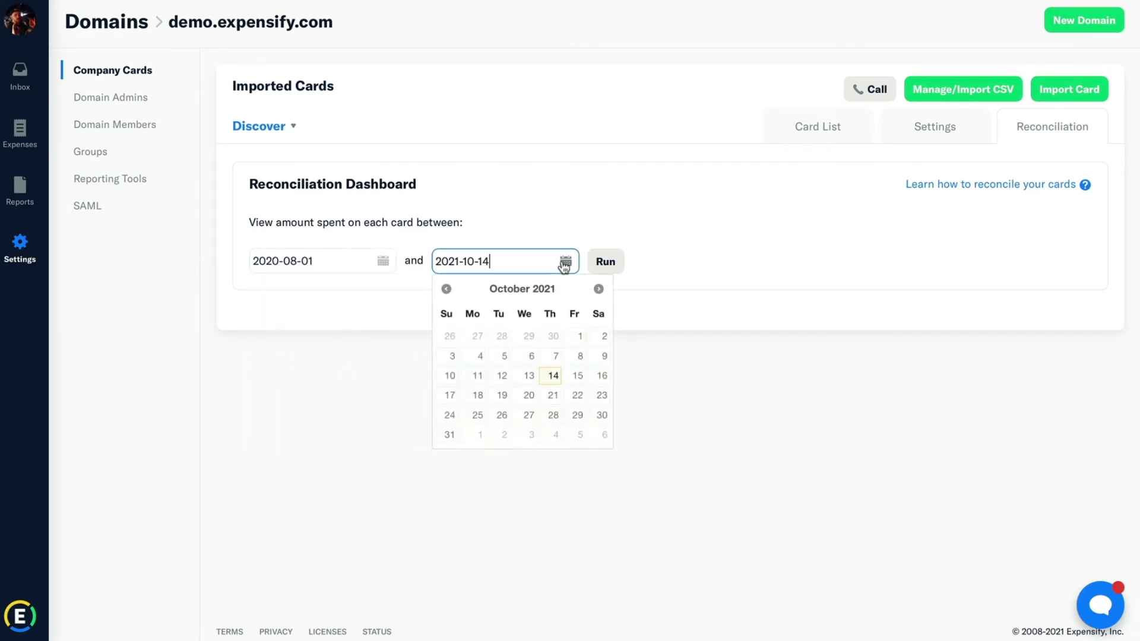
left_click(446, 289)
double_click(446, 289)
left_click(446, 290)
left_click(446, 289)
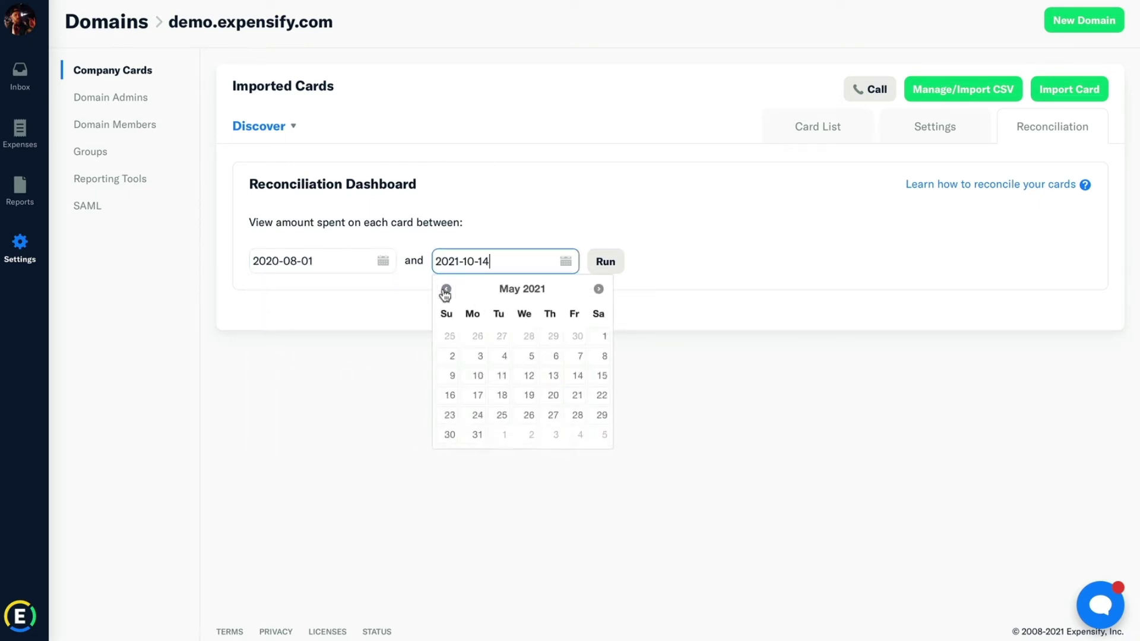
double_click(446, 289)
left_click(446, 289)
double_click(446, 289)
double_click(446, 289)
left_click(446, 290)
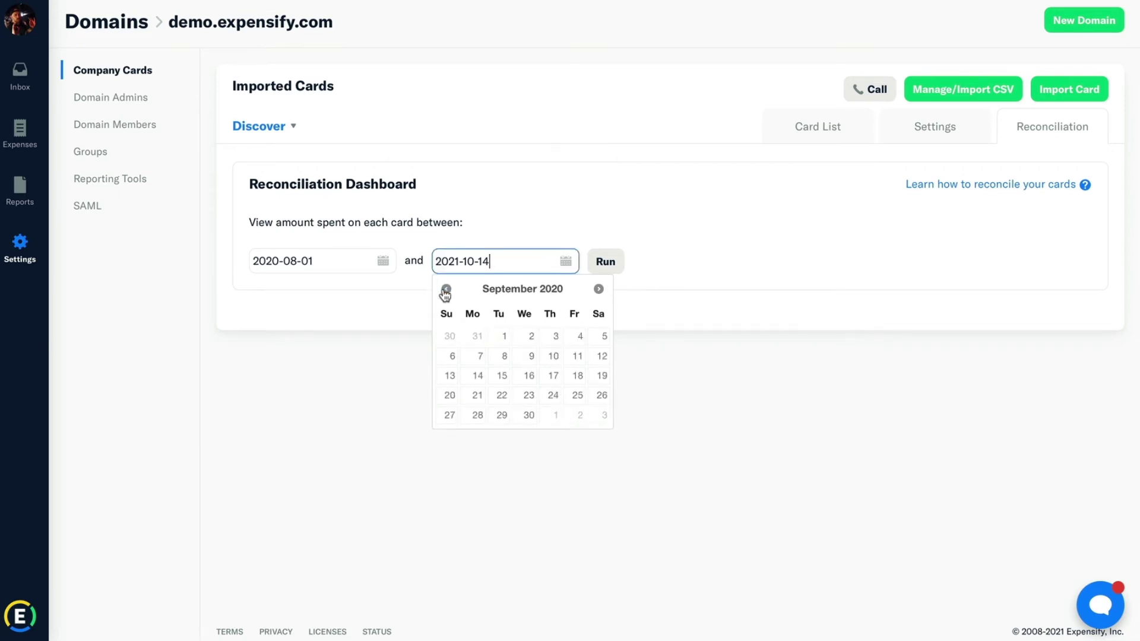
left_click(528, 415)
left_click(607, 272)
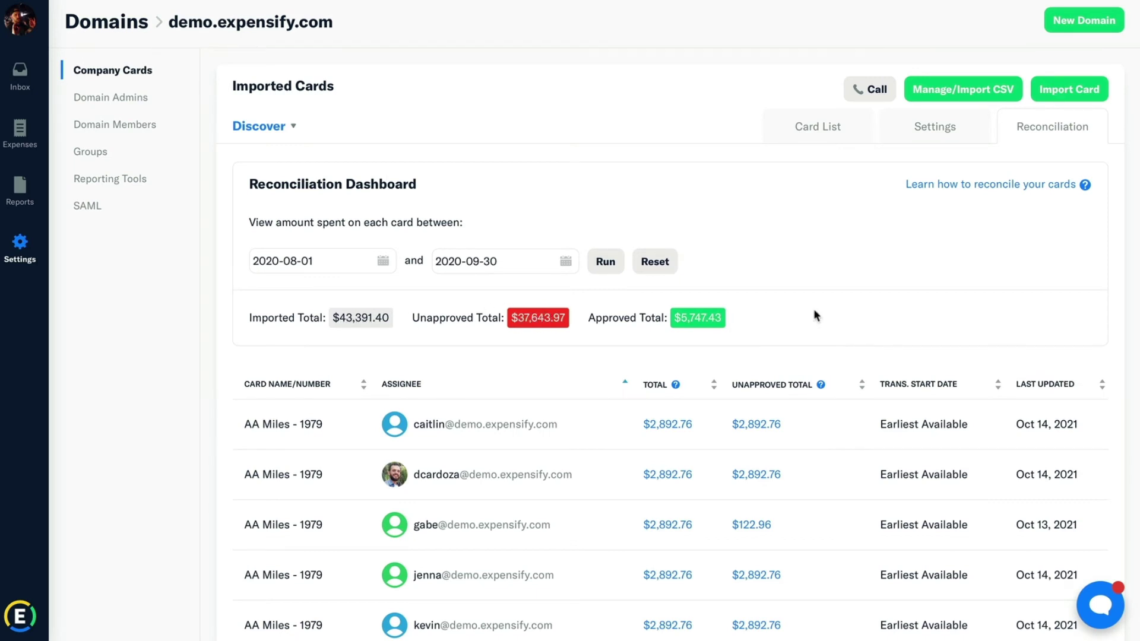
Scroll through the card rows on the domain page
scroll(815, 315, "down", 3)
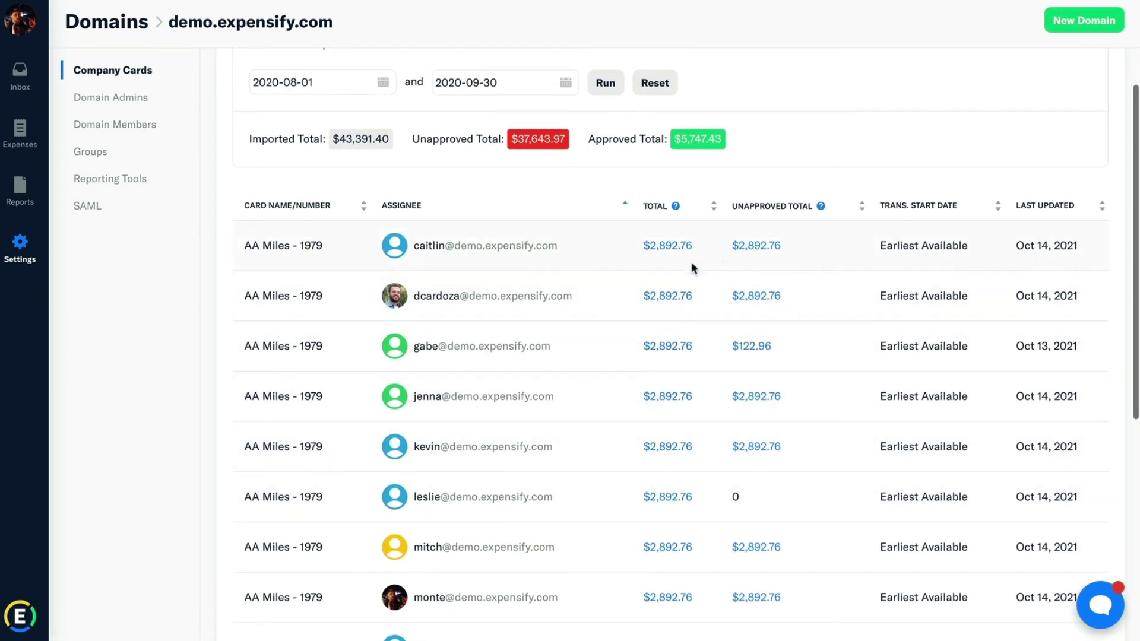
scroll(851, 316, "down", 2)
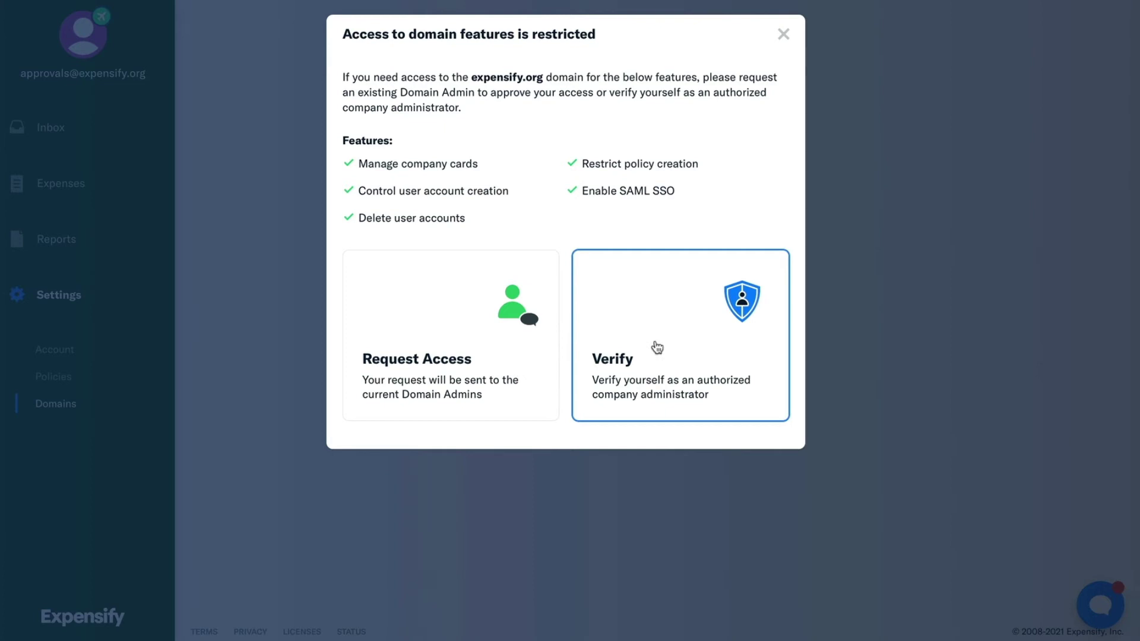
View the DNS TXT record instructions for verifying expensify.org, then close them
left_click(657, 347)
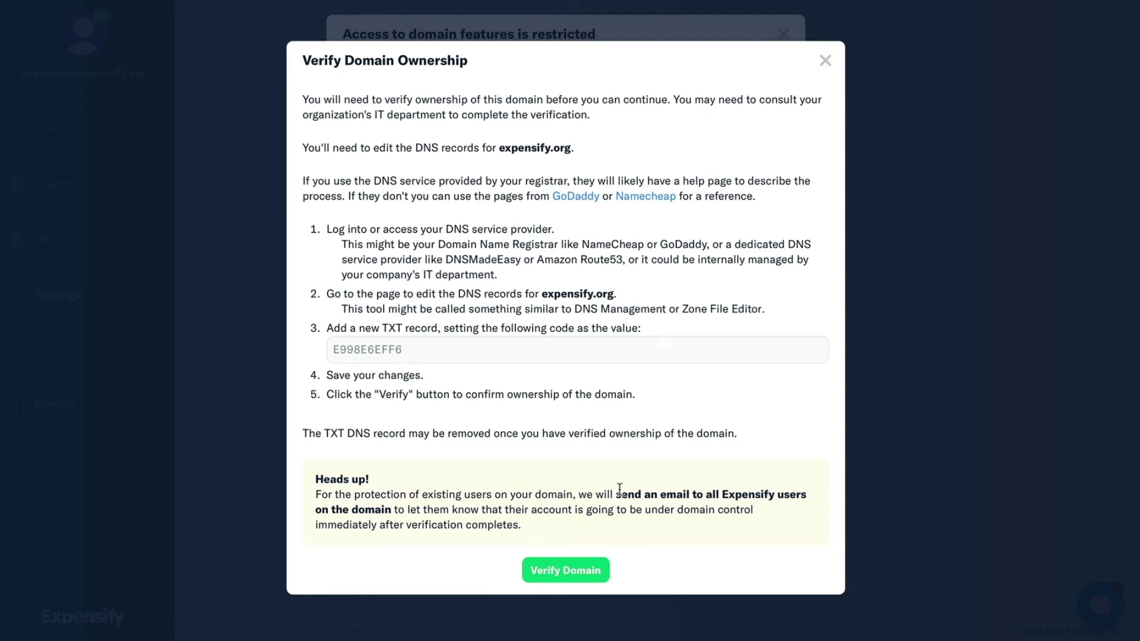
left_click(826, 61)
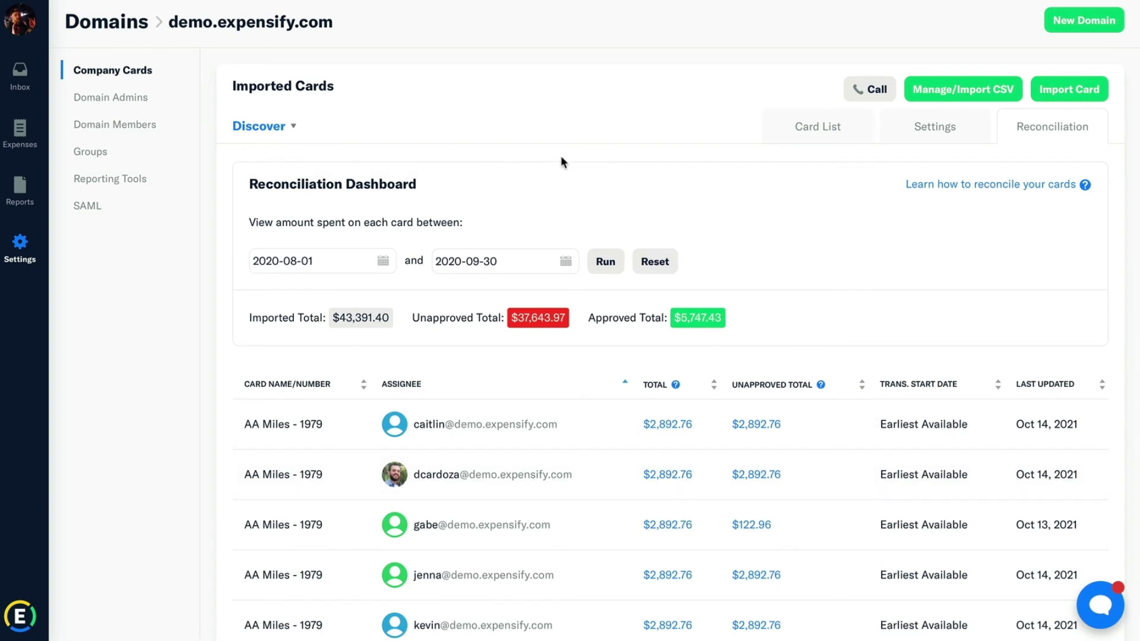
Browse the 34 demo.expensify.com members and their groups on the Domain Members page
left_click(112, 126)
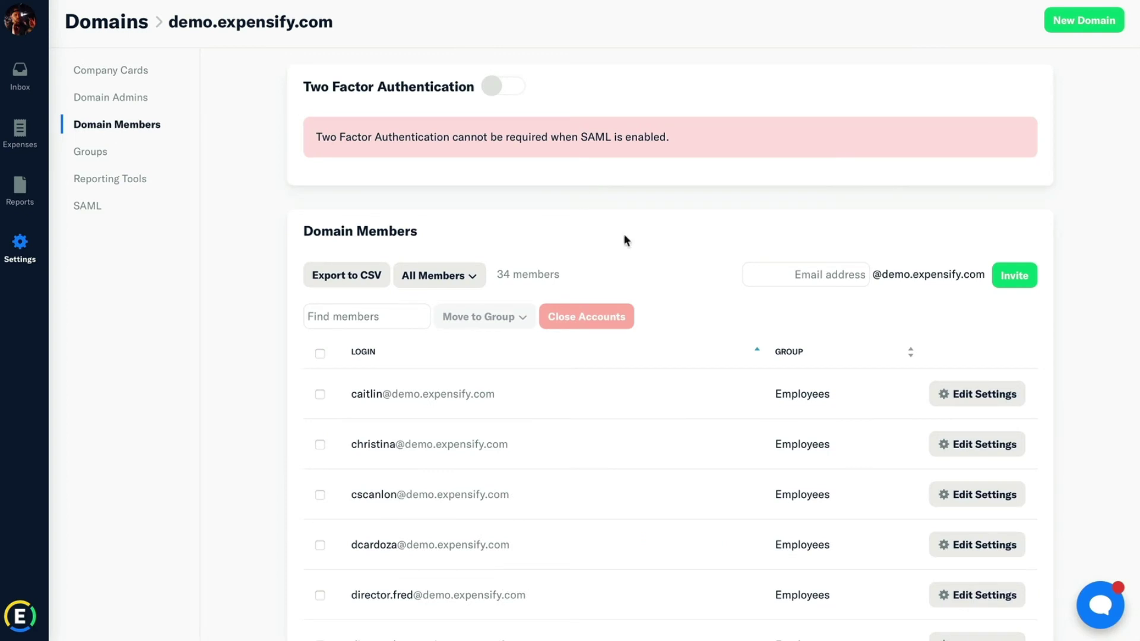
scroll(570, 383, "down", 1)
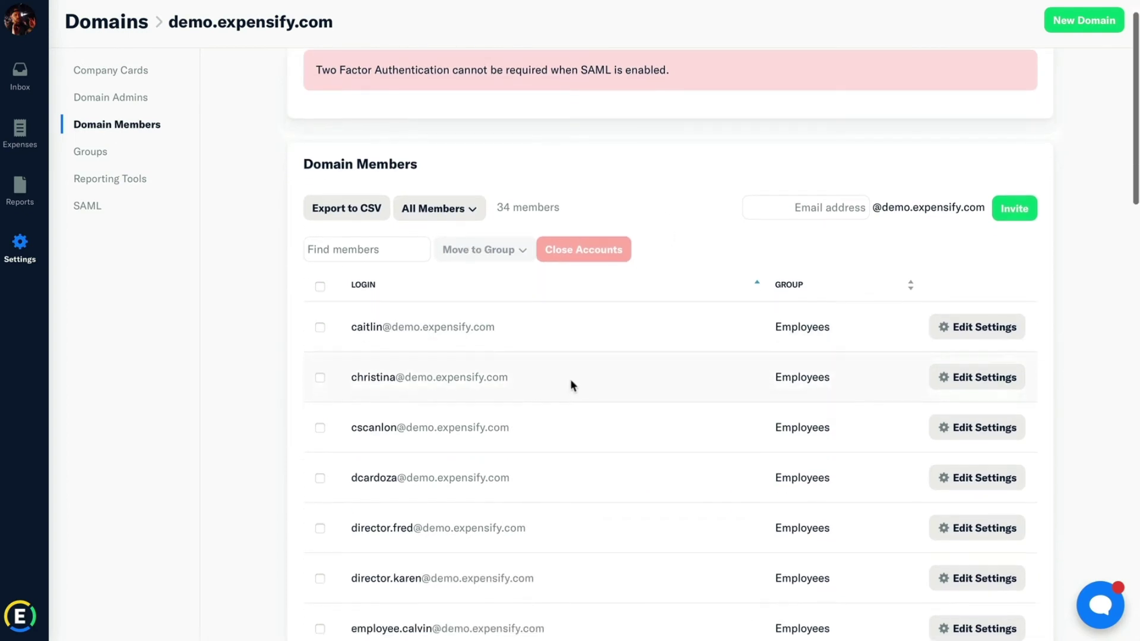
scroll(571, 385, "down", 4)
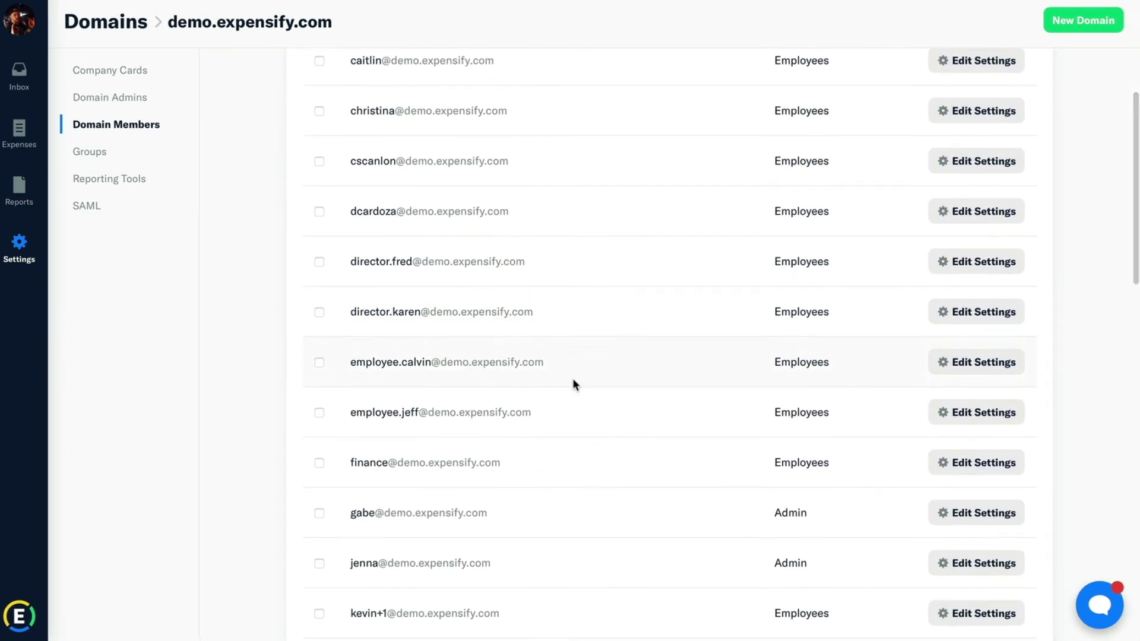
scroll(573, 383, "up", 5)
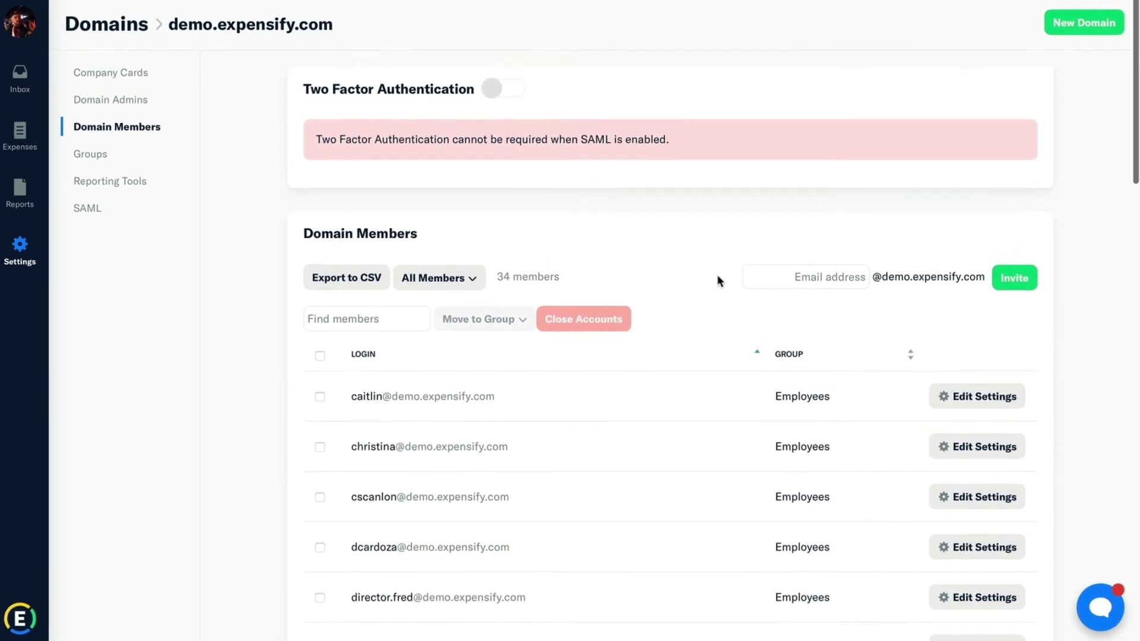
Show the Domain Admins page with primary contact, Consolidated Domain Billing and admin list
left_click(89, 99)
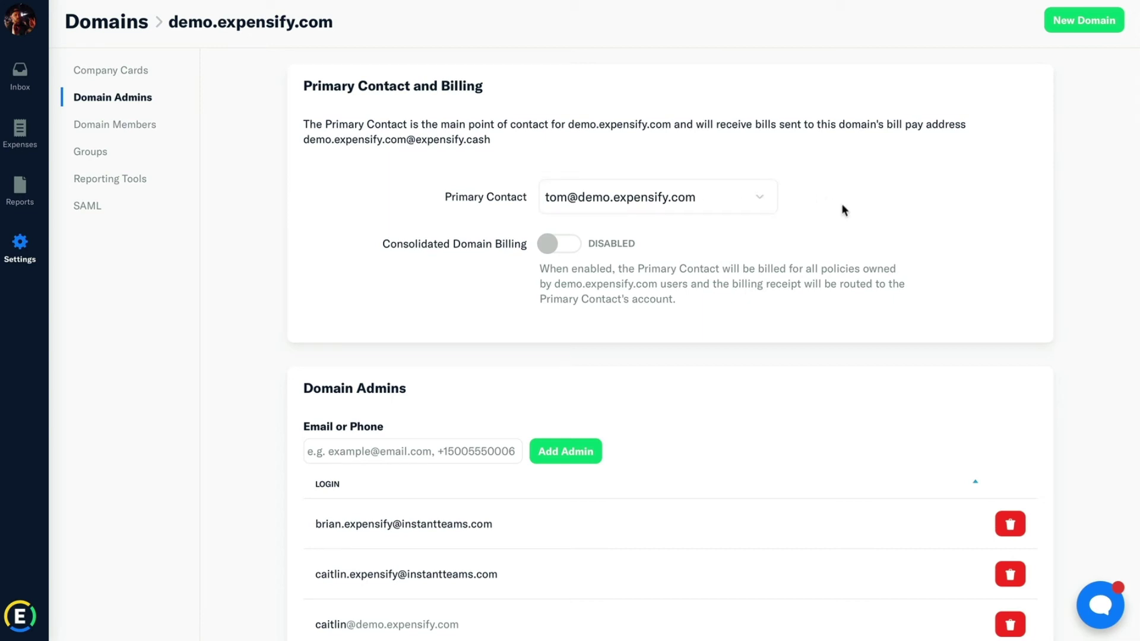
Show the Groups page listing the Admin and default Employees groups
left_click(92, 153)
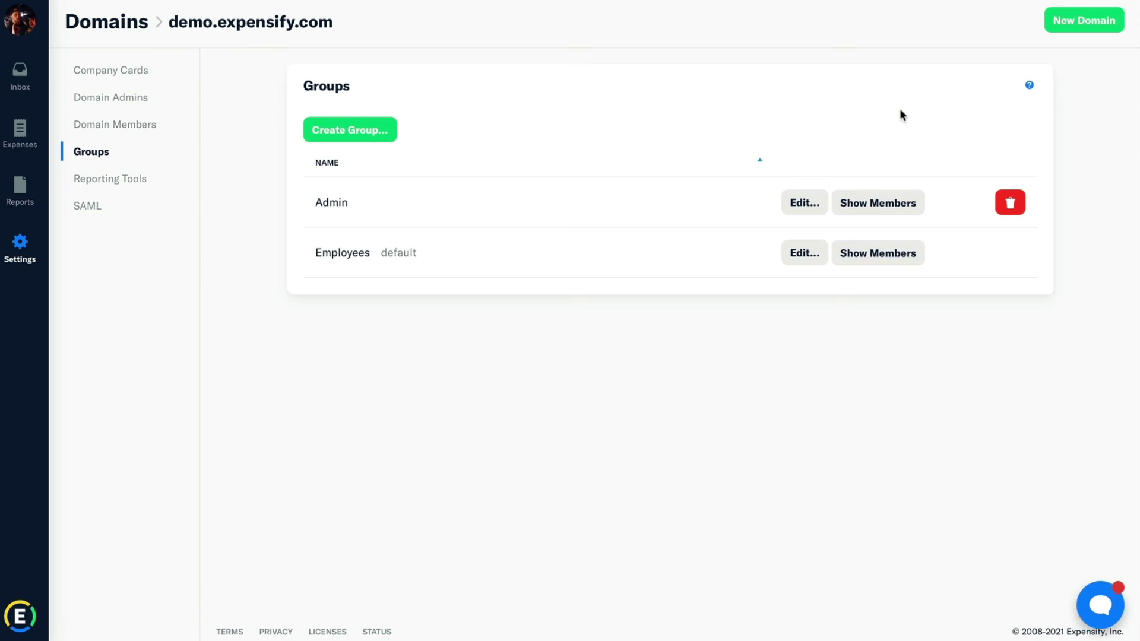
left_click(807, 205)
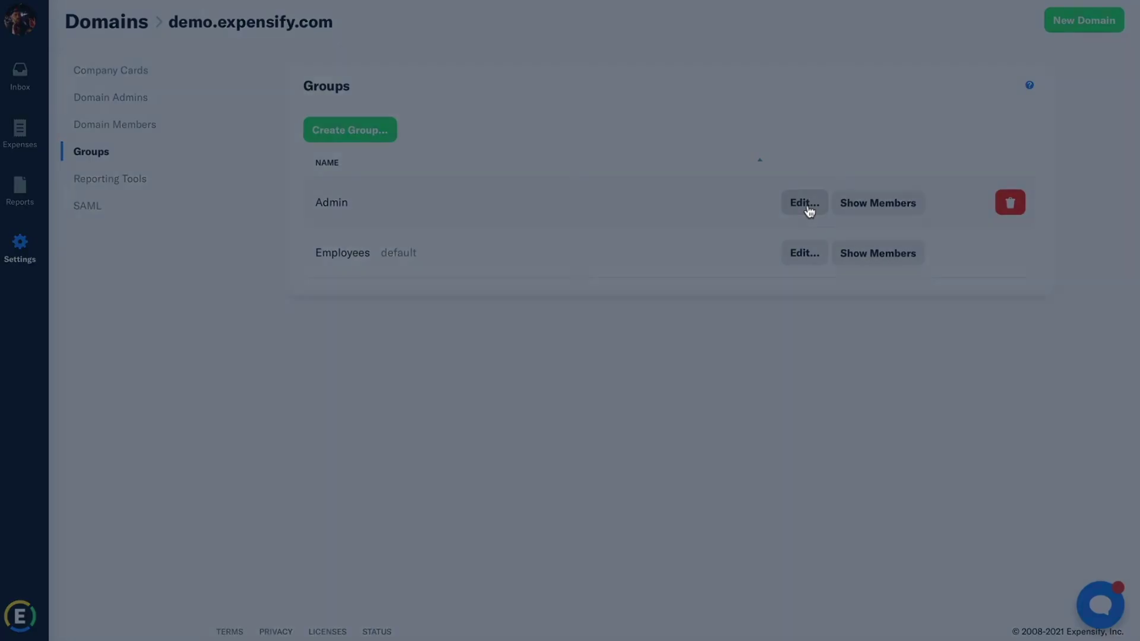
left_click(509, 220)
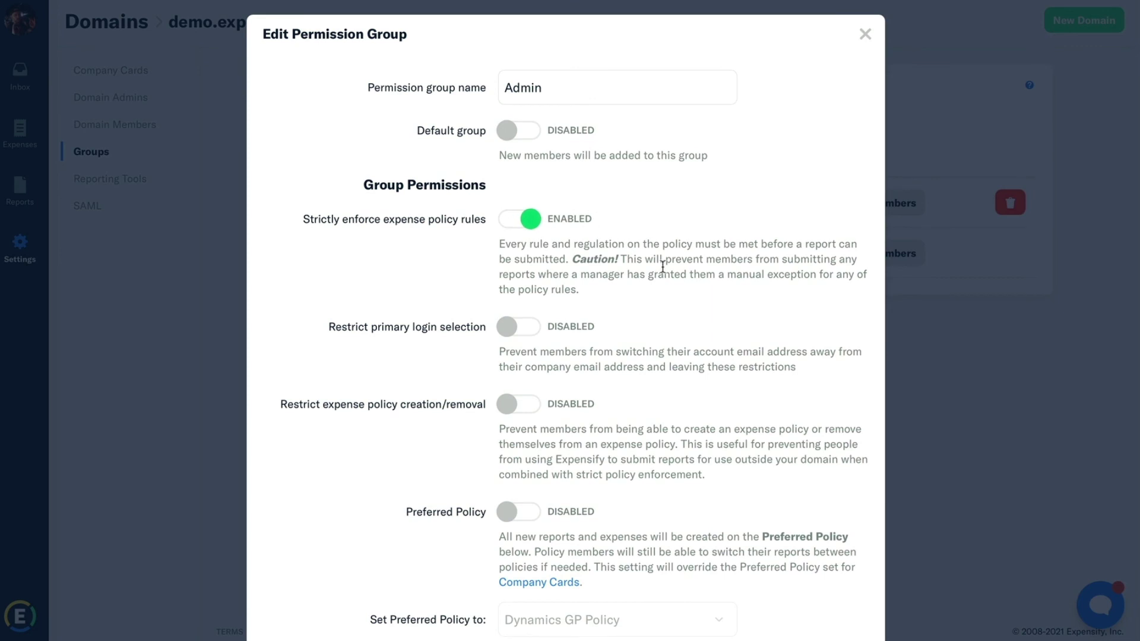
scroll(665, 273, "down", 1)
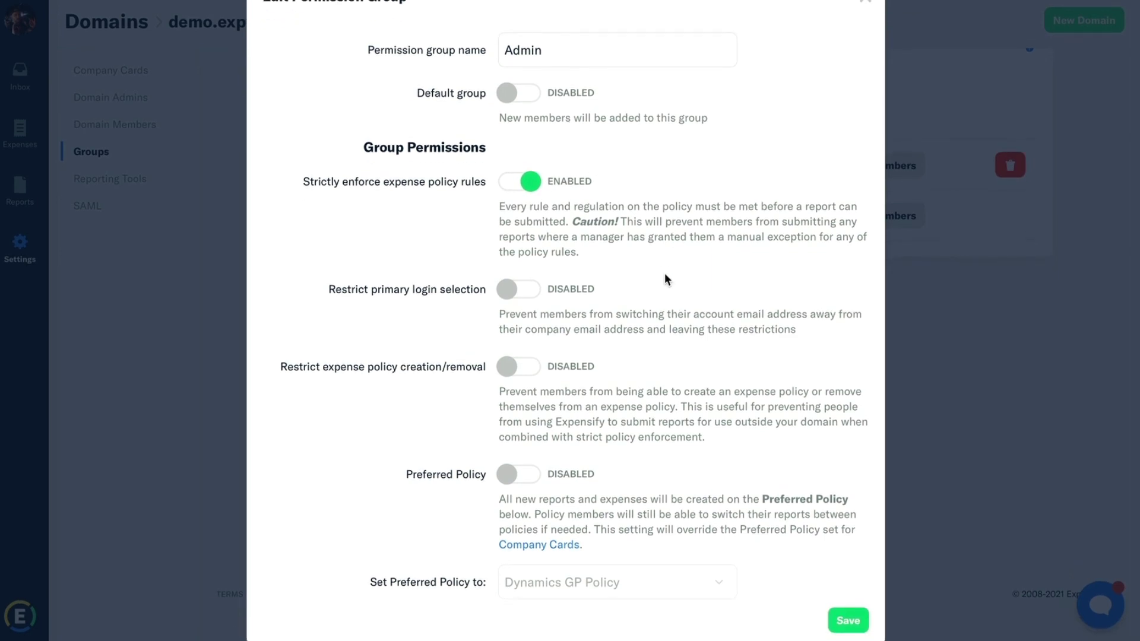
left_click(533, 183)
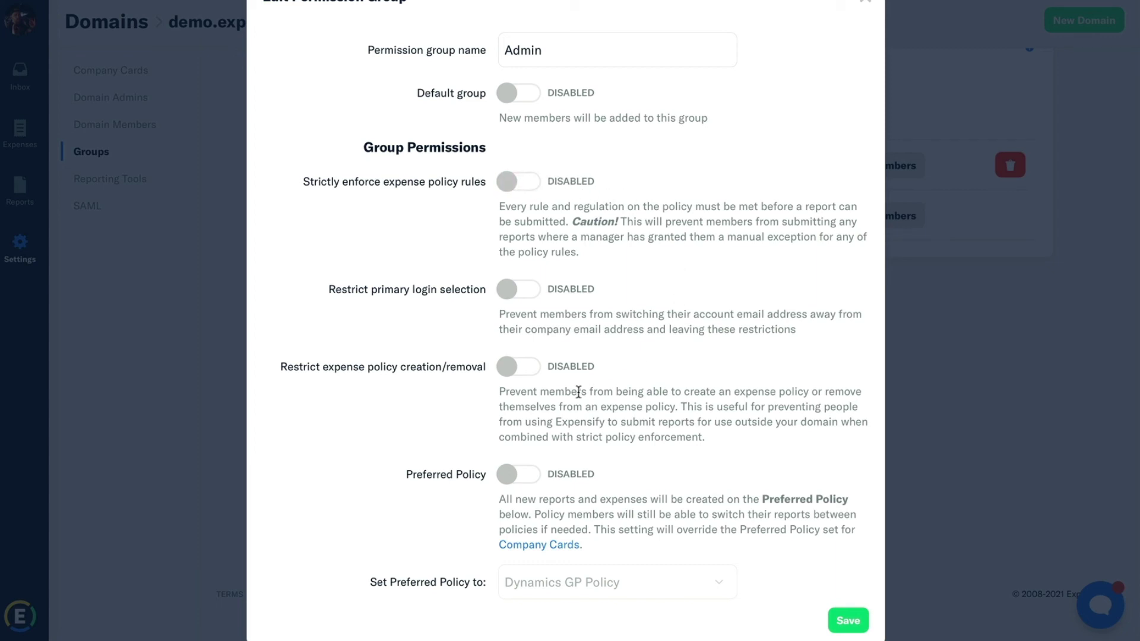
left_click(513, 370)
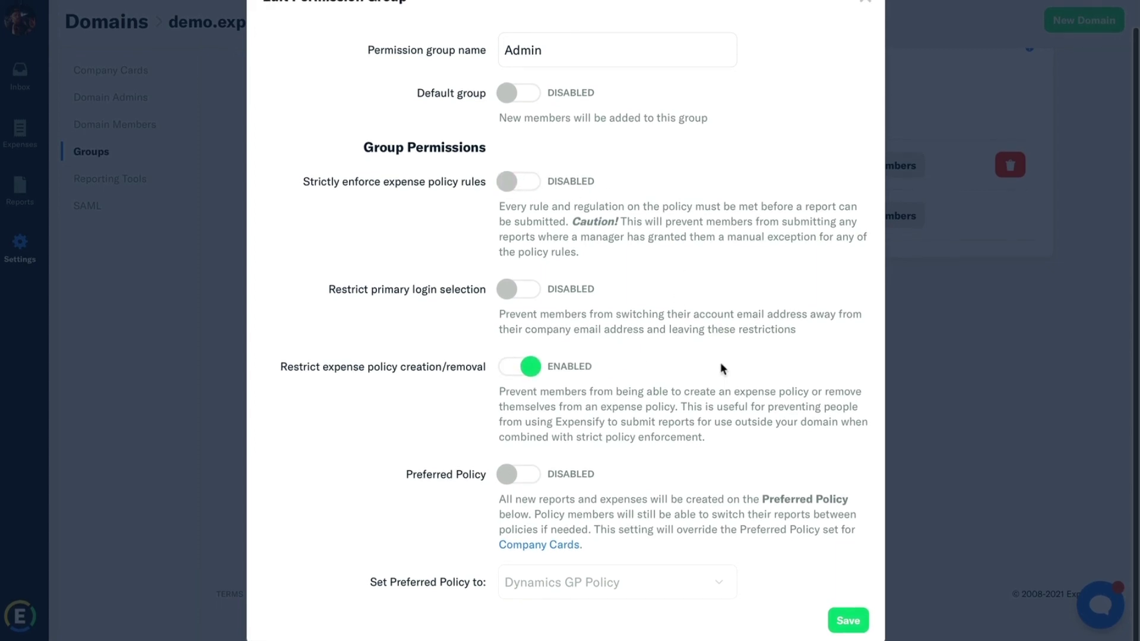
left_click(534, 369)
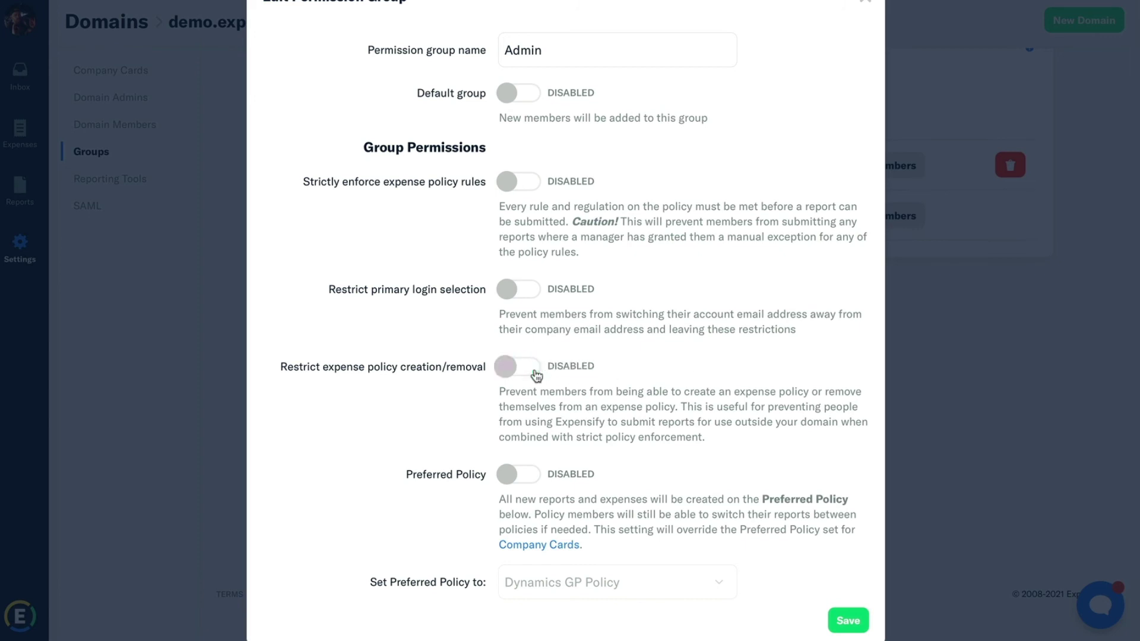
scroll(731, 297, "up", 2)
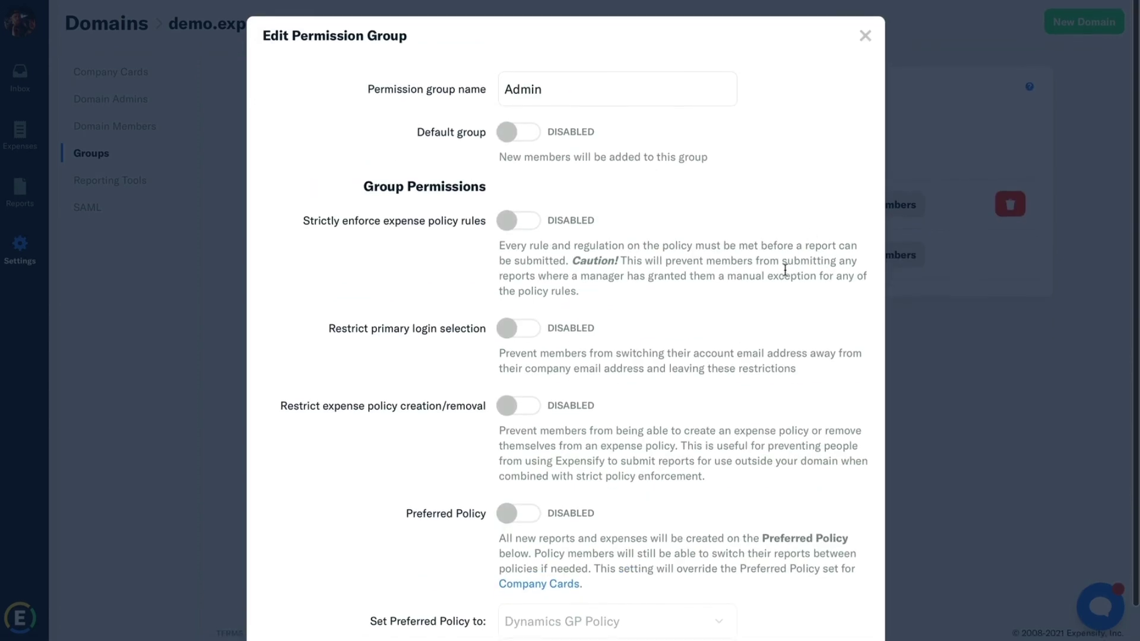
left_click(867, 35)
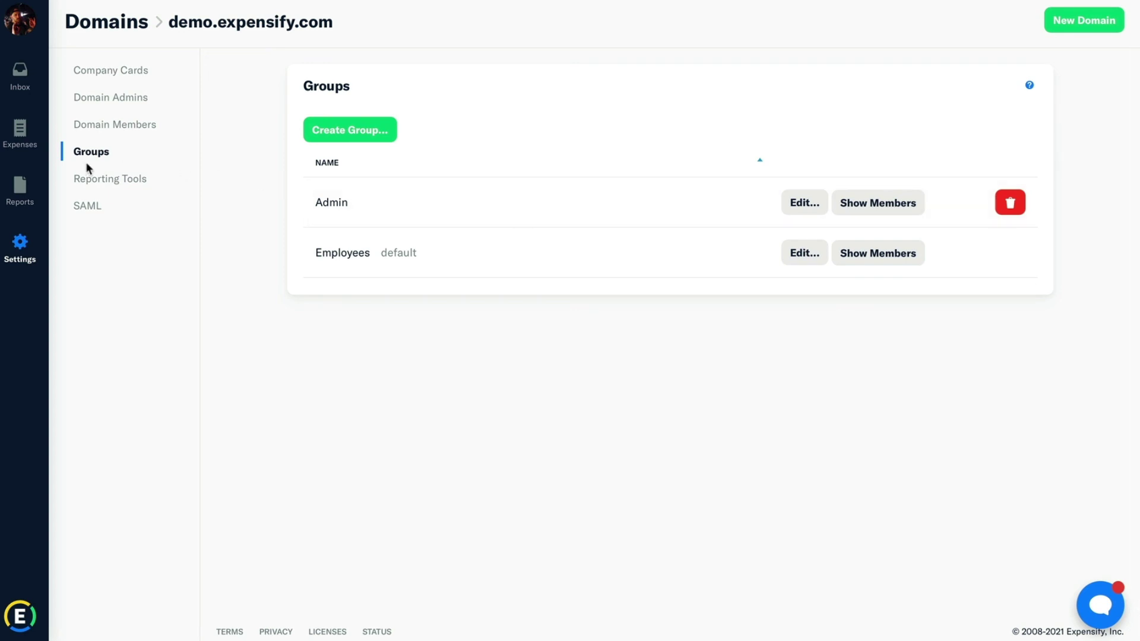
Review the report types on Reporting Tools, keeping Travel Summary as the selected type
left_click(107, 180)
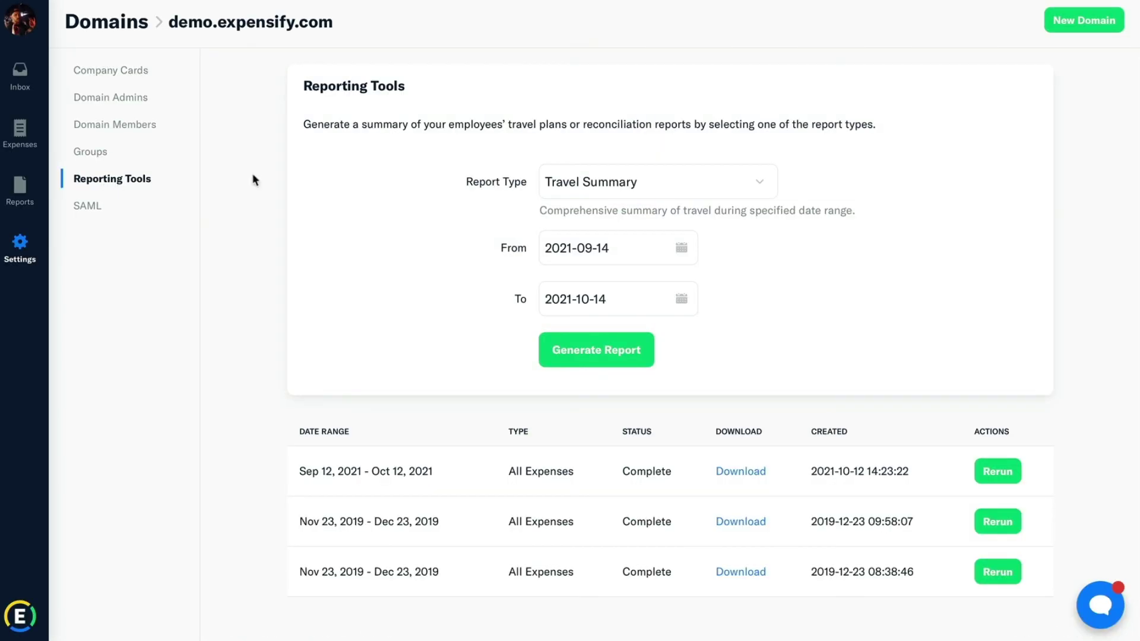
left_click(729, 181)
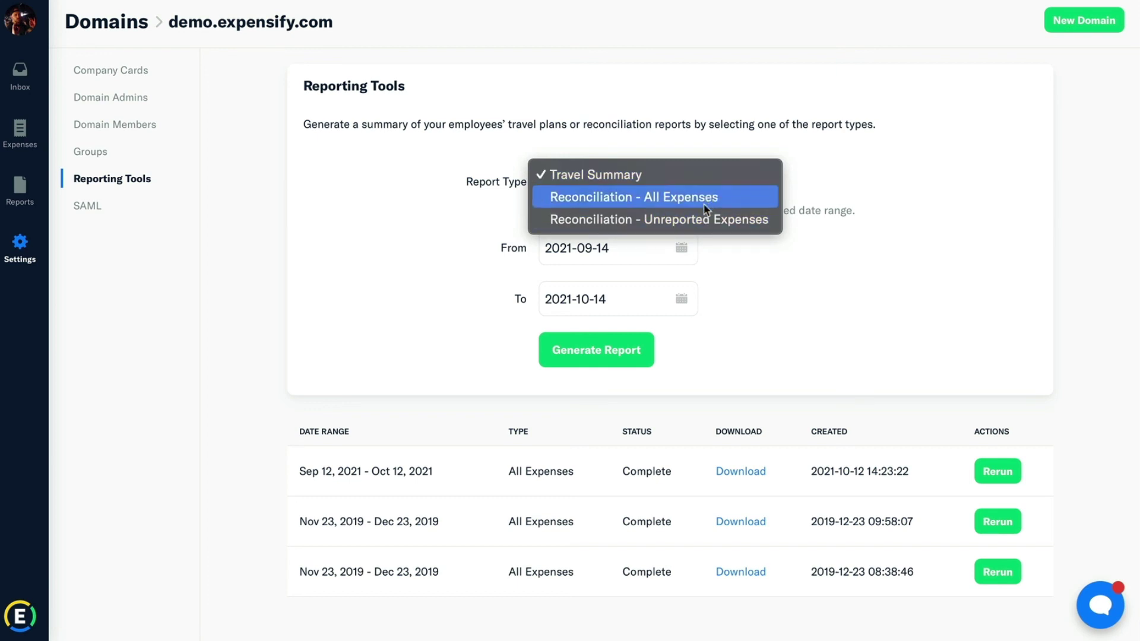
left_click(819, 197)
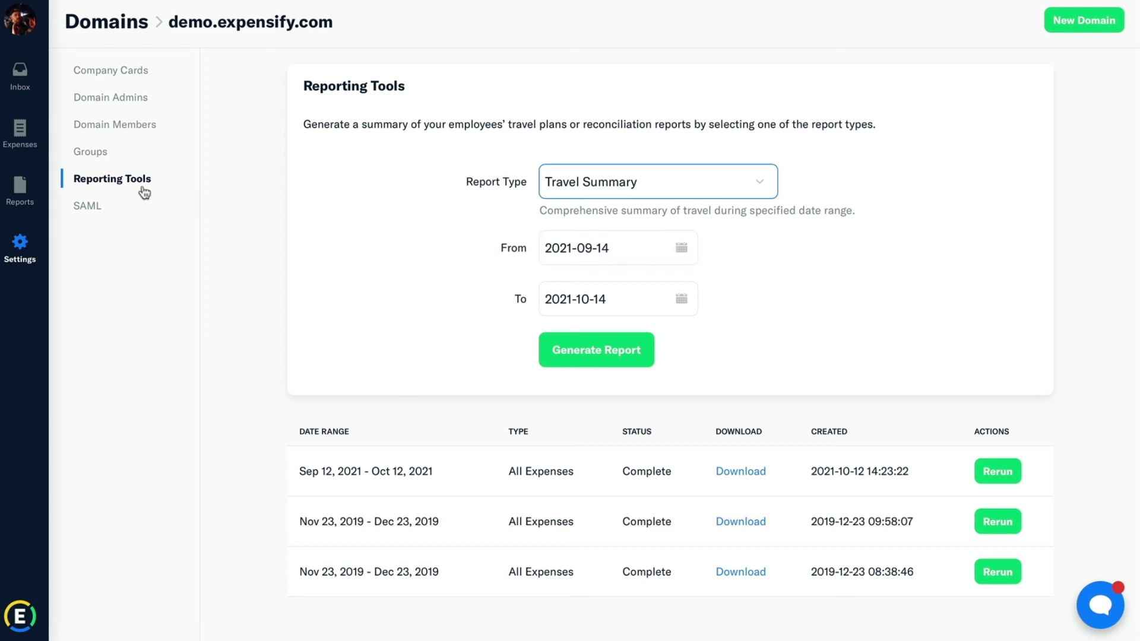
Review the SAML page: SAML Login enabled, Required for login disabled
left_click(88, 208)
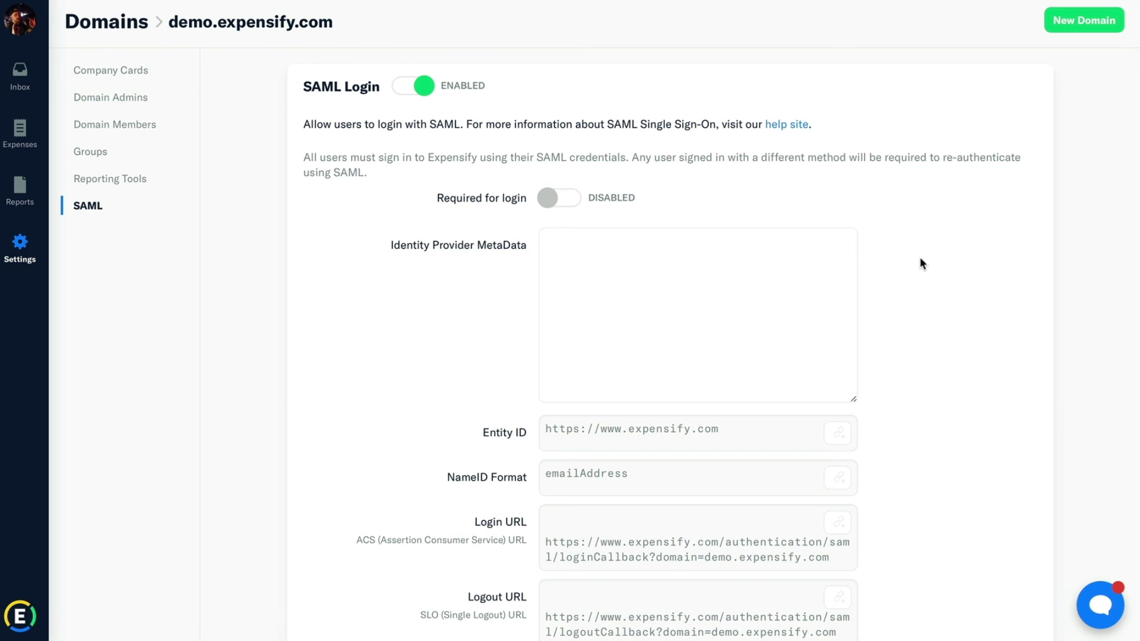
scroll(922, 263, "down", 7)
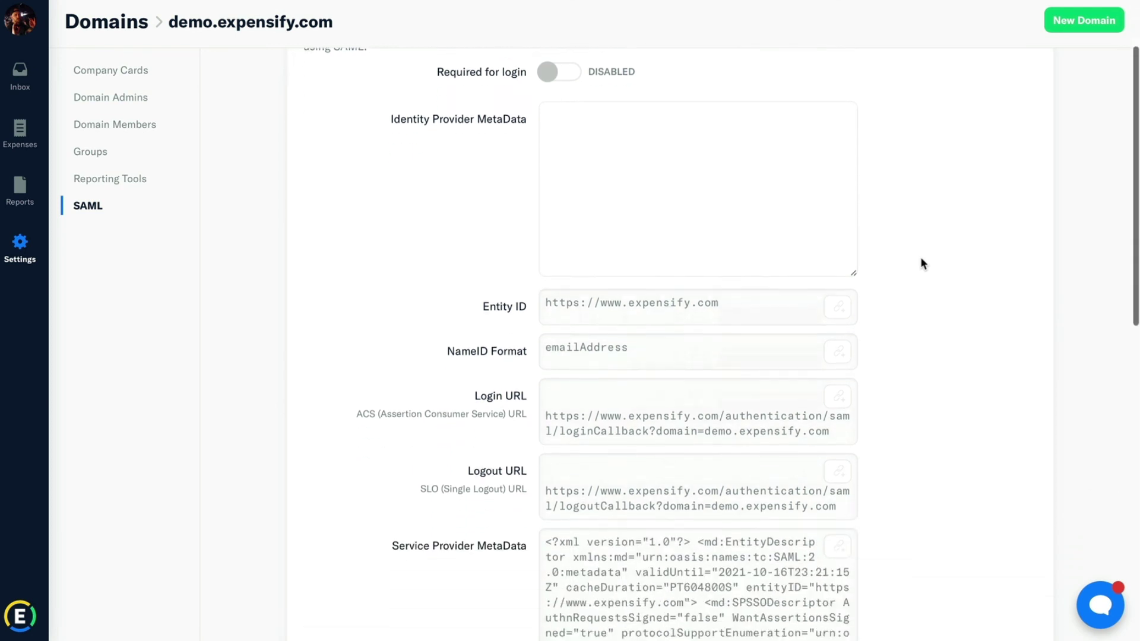
scroll(922, 263, "up", 4)
scroll(922, 263, "up", 3)
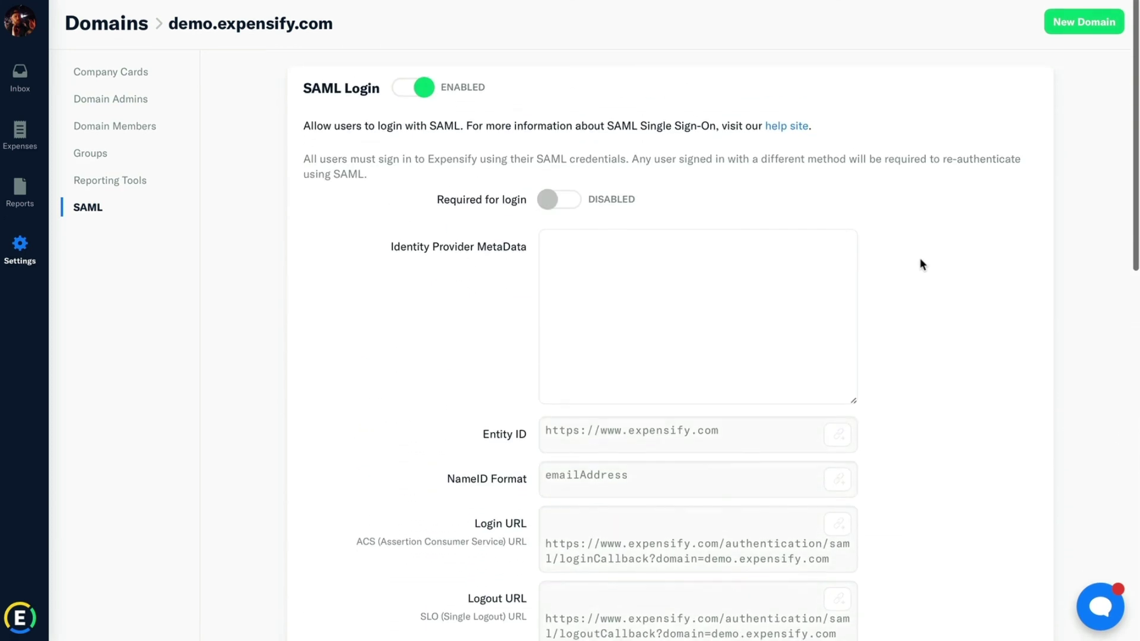